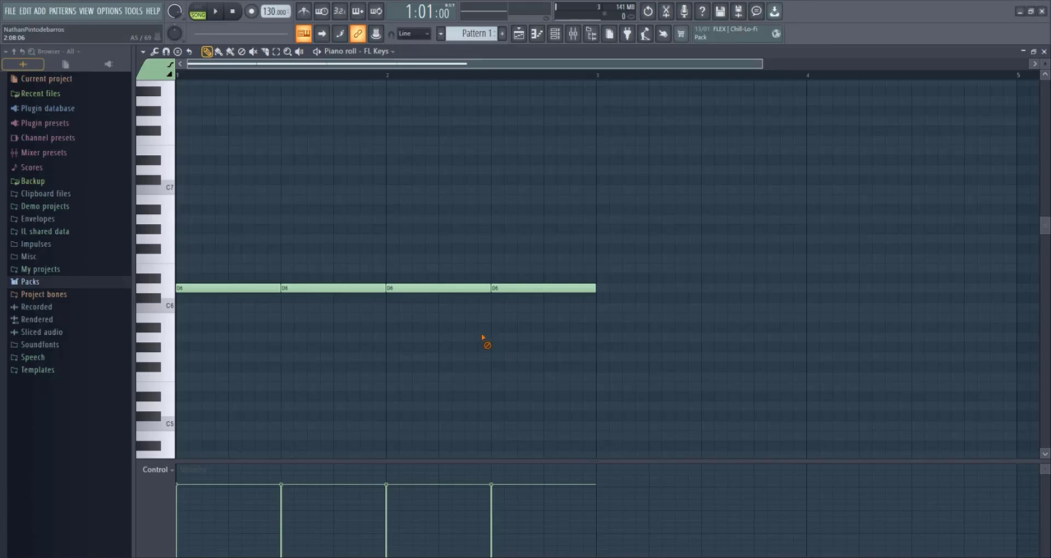
Try a quick chop on the four D6 notes and undo it
key(ctrl+u)
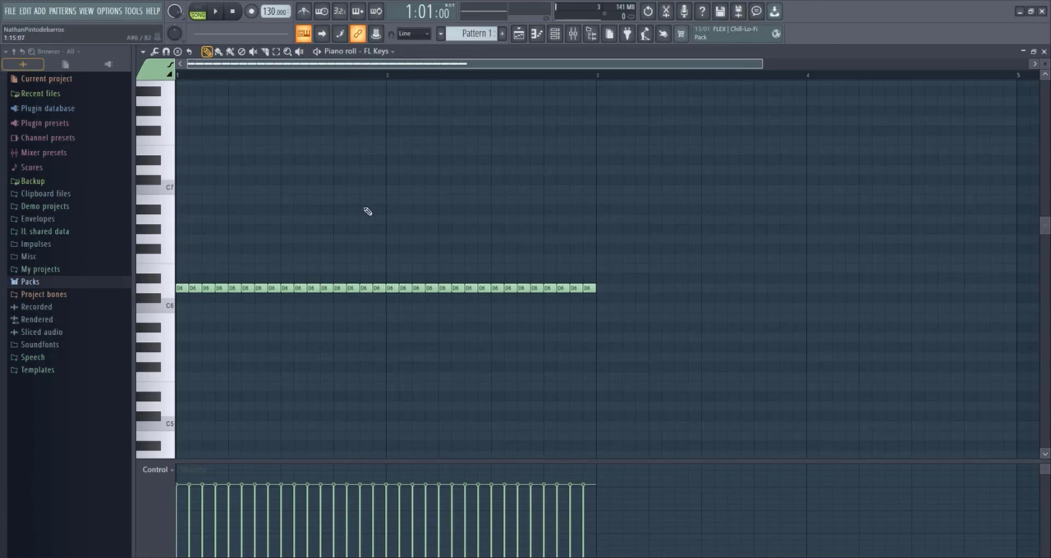
key(ctrl+z)
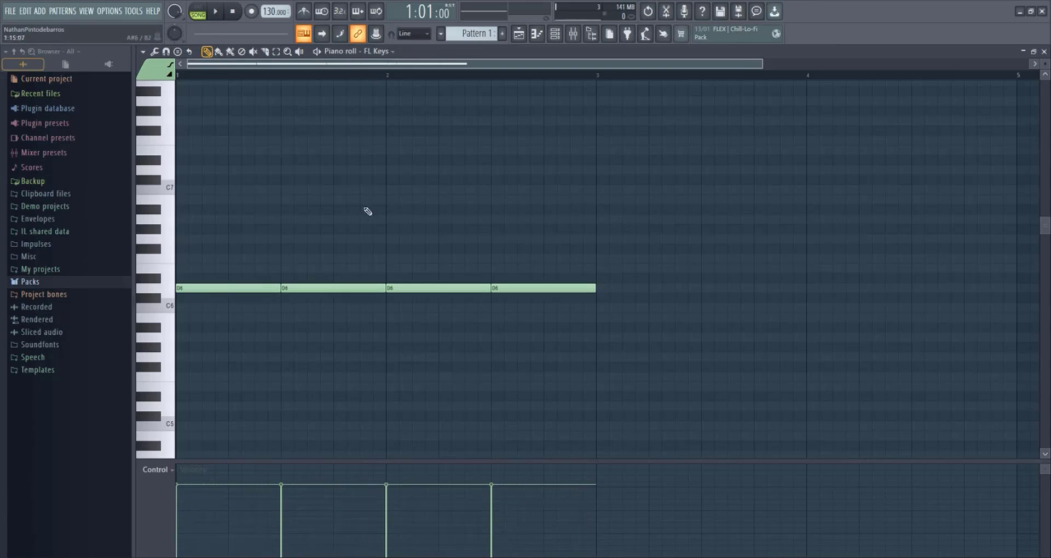
Try the piano roll snap at 1/6 step and at Bar
click(143, 51)
mouse_move(158, 90)
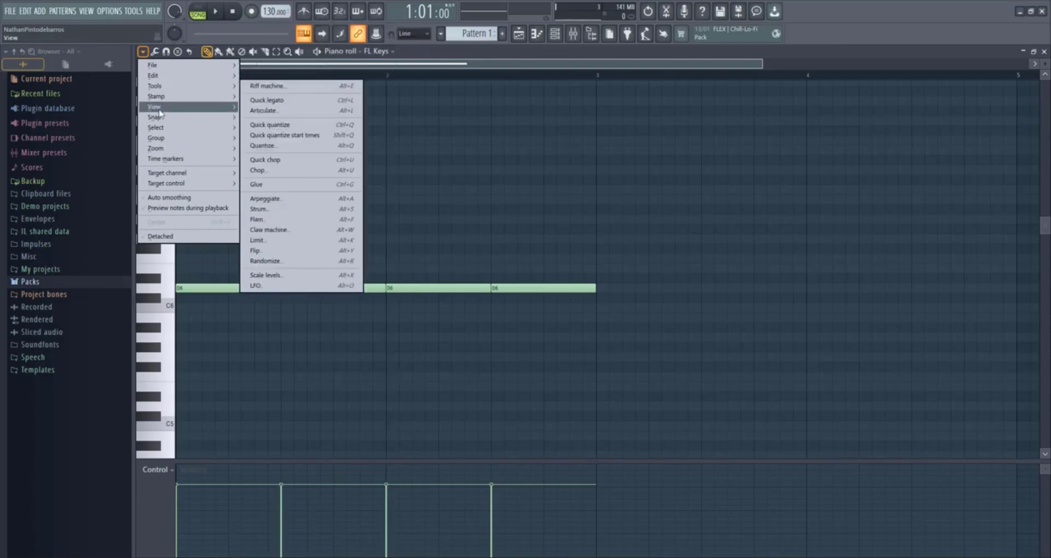
mouse_move(158, 117)
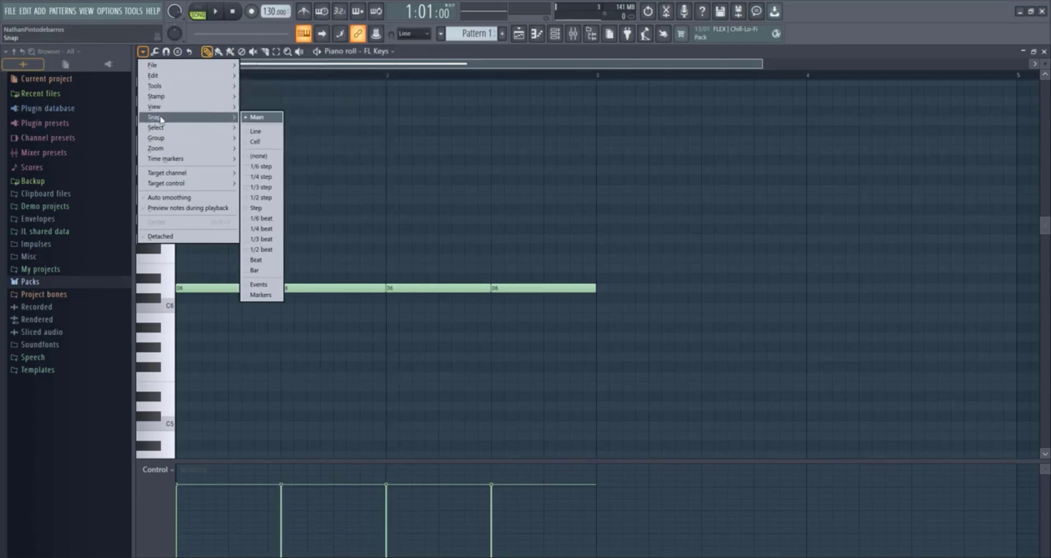
click(263, 166)
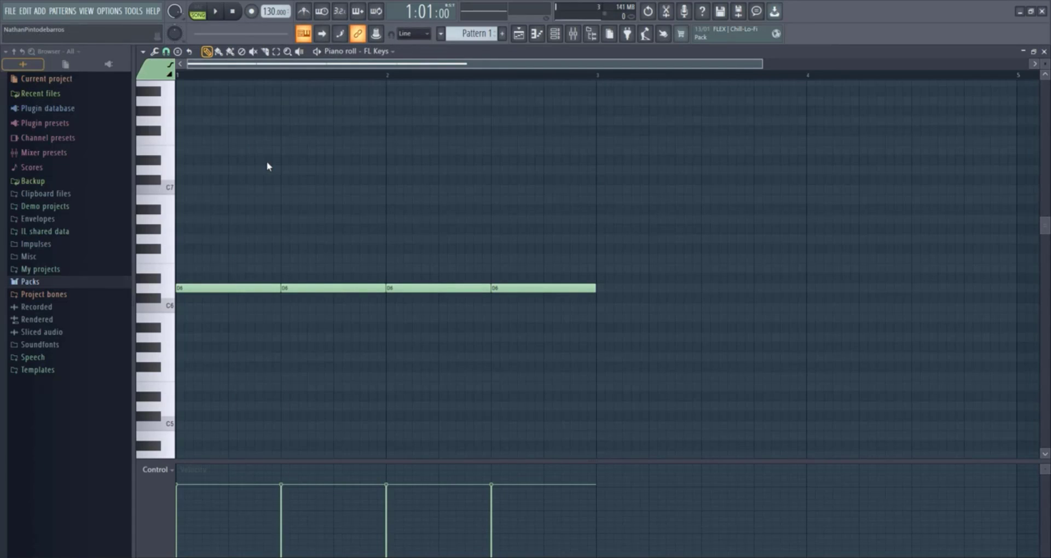
click(144, 54)
mouse_move(159, 117)
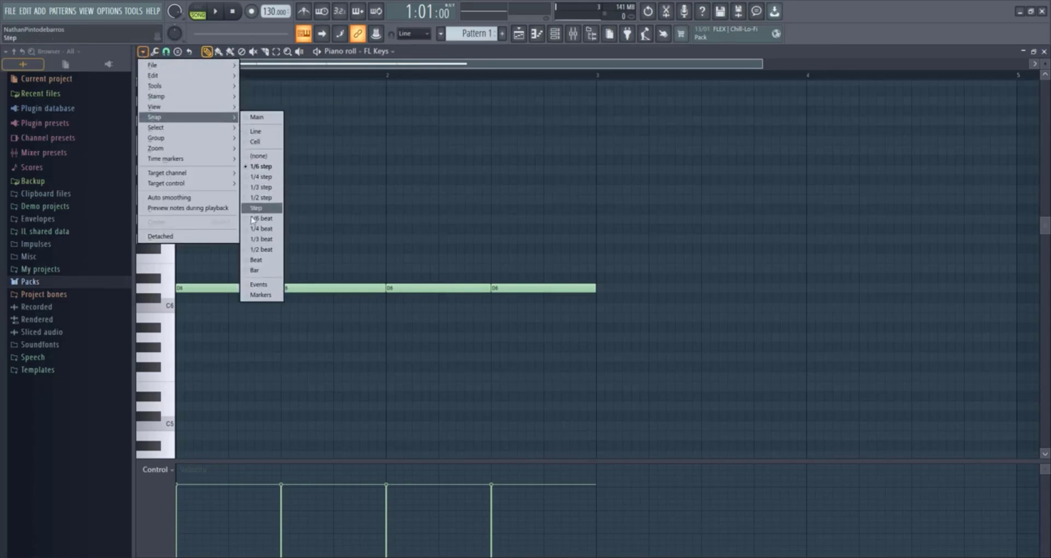
click(254, 271)
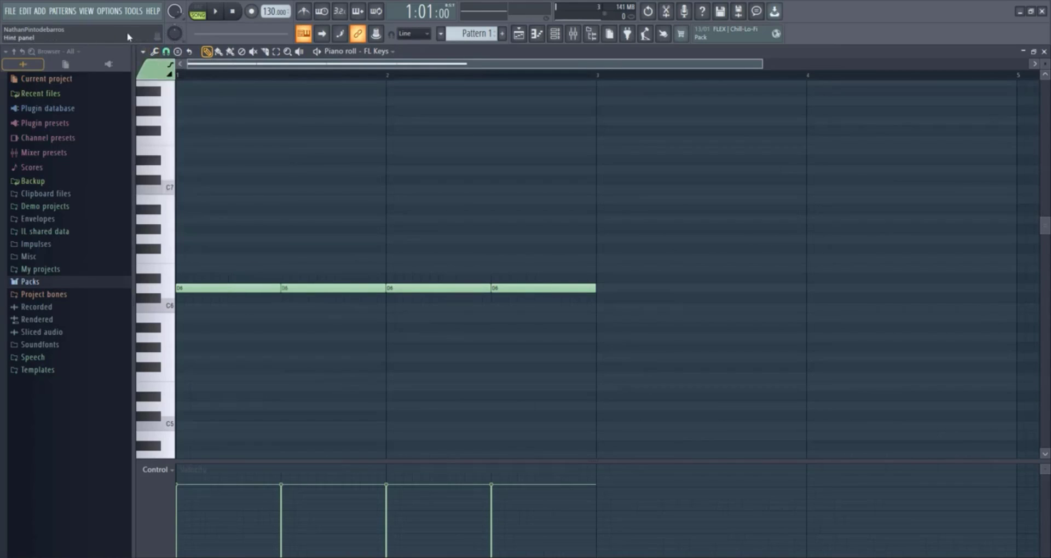
Set the piano roll snap to Step and quick chop the D6 notes
click(142, 52)
mouse_move(213, 132)
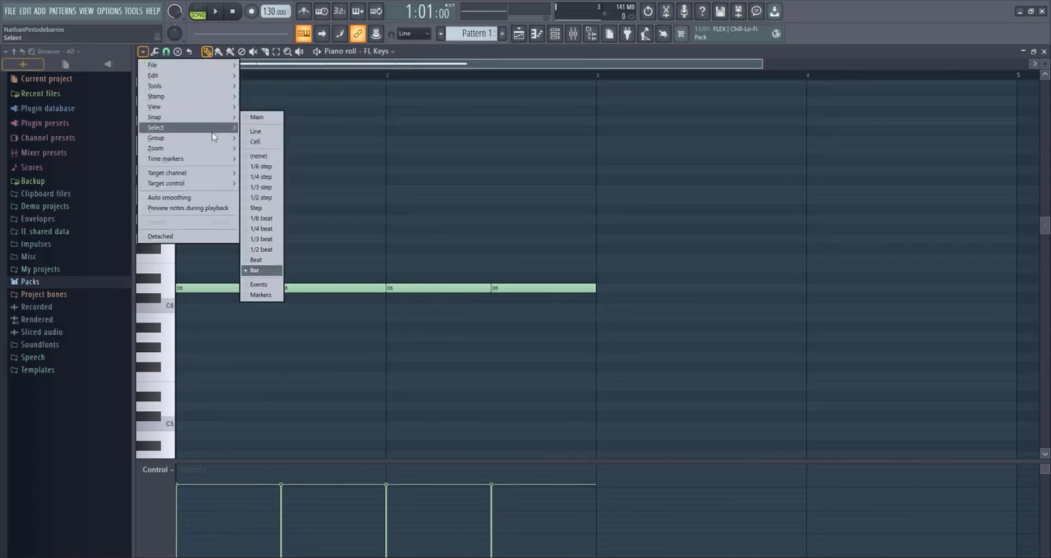
click(256, 208)
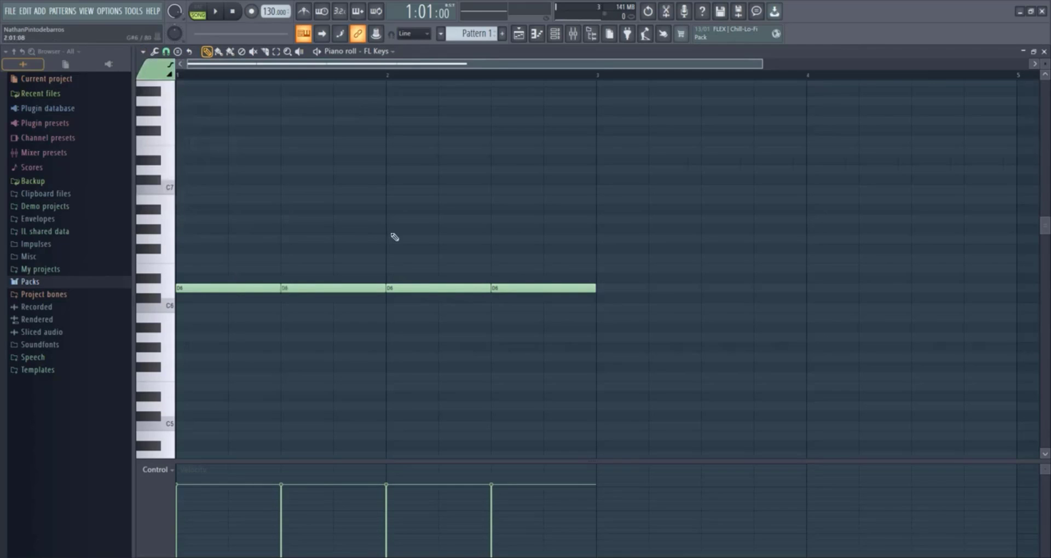
key(ctrl+u)
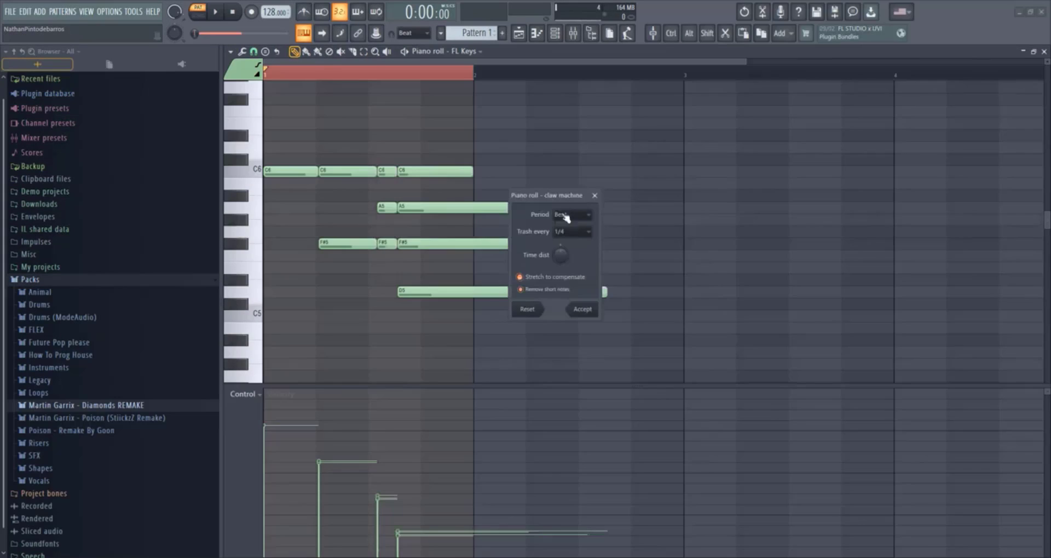
Move the claw machine dialog clear of the notes and try periods of 2, 4, 8 and 16 beats
drag(549, 203, 668, 193)
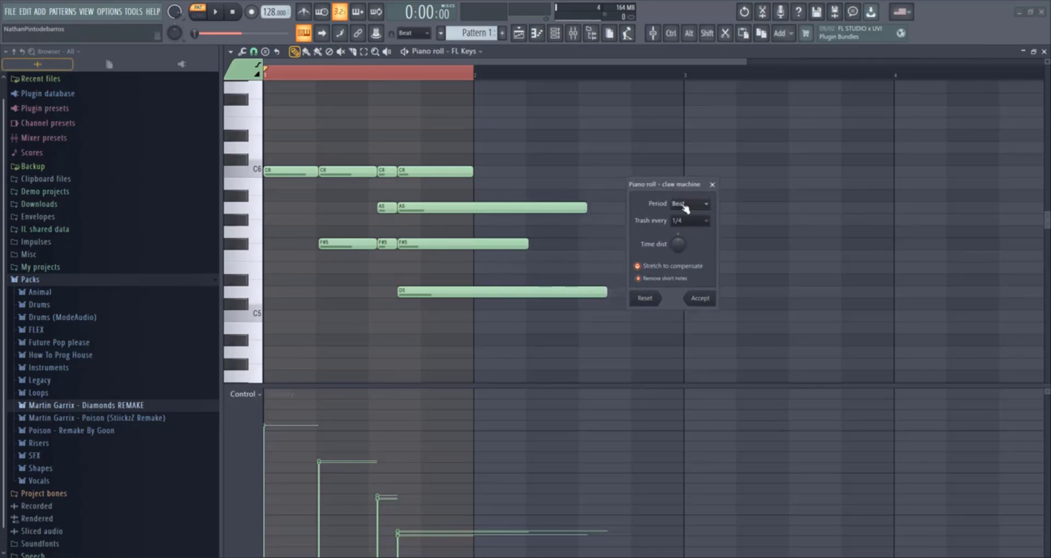
click(684, 207)
click(688, 226)
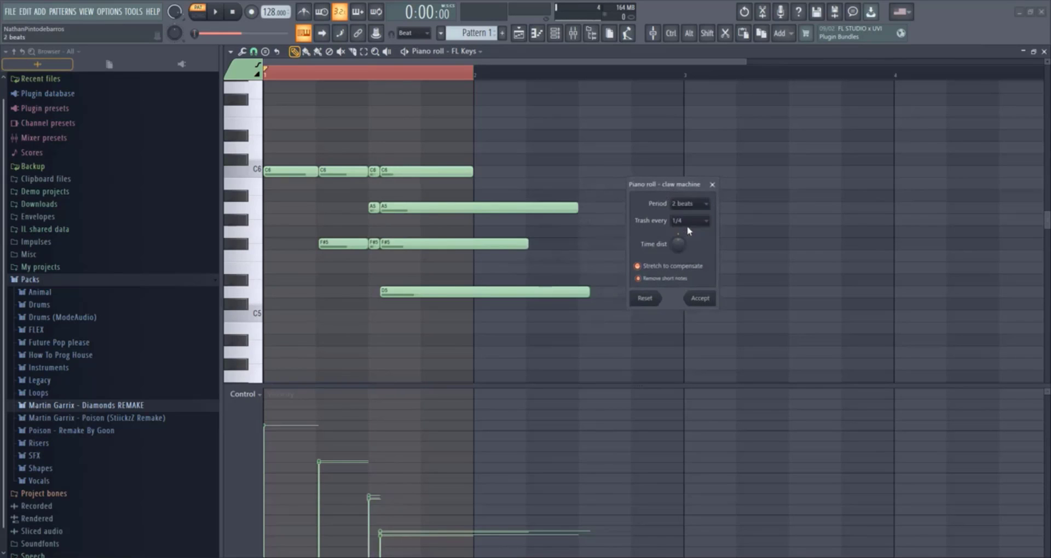
click(684, 205)
click(682, 240)
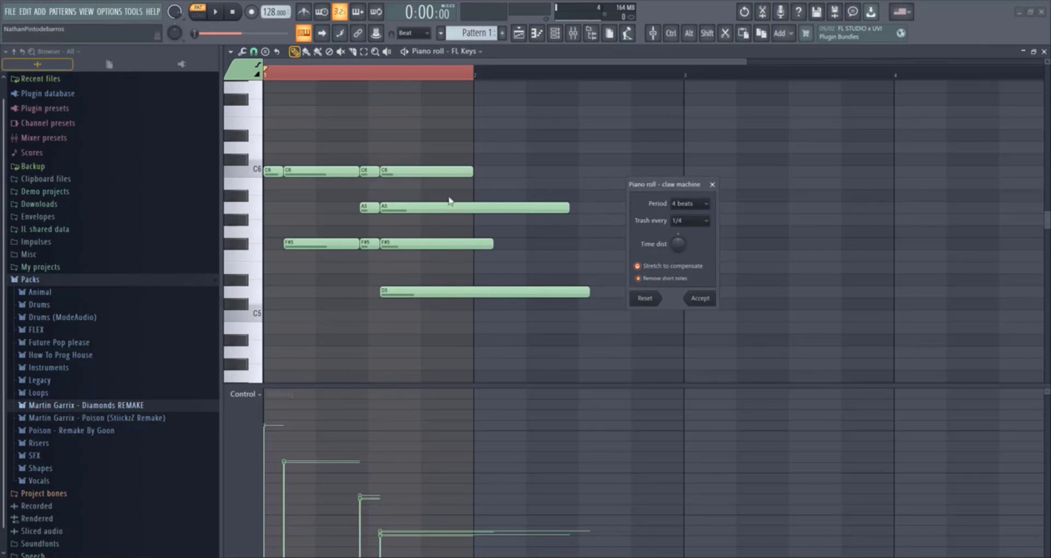
click(694, 205)
click(690, 247)
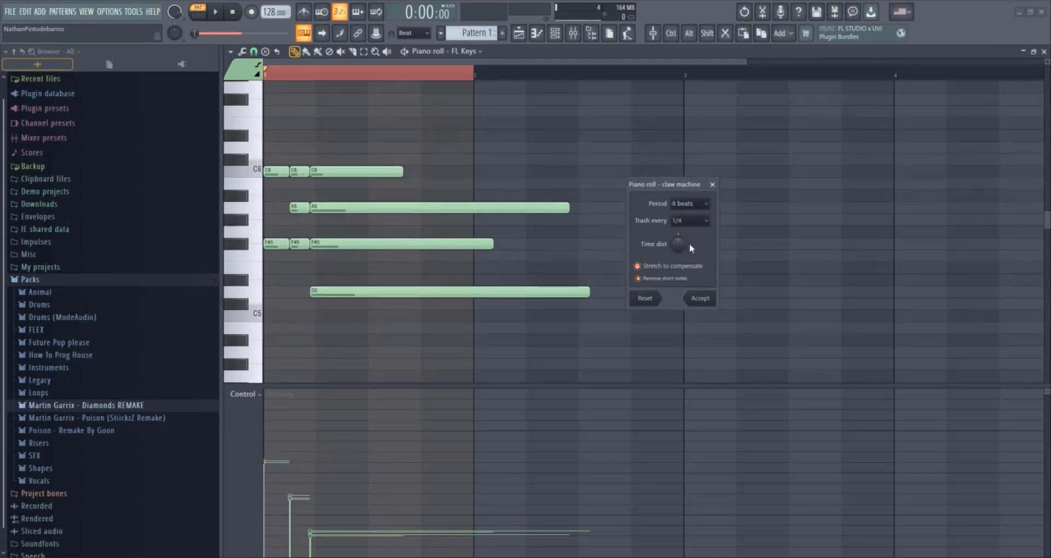
click(700, 207)
click(695, 257)
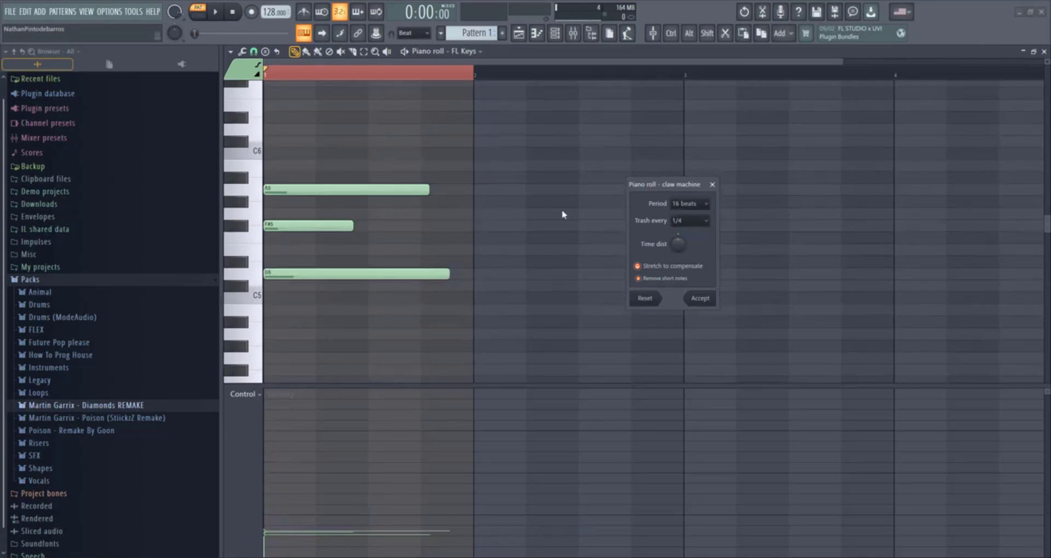
Compare the Beat, 16 beats and 4 beats periods in the claw machine and settle on Beat
click(707, 205)
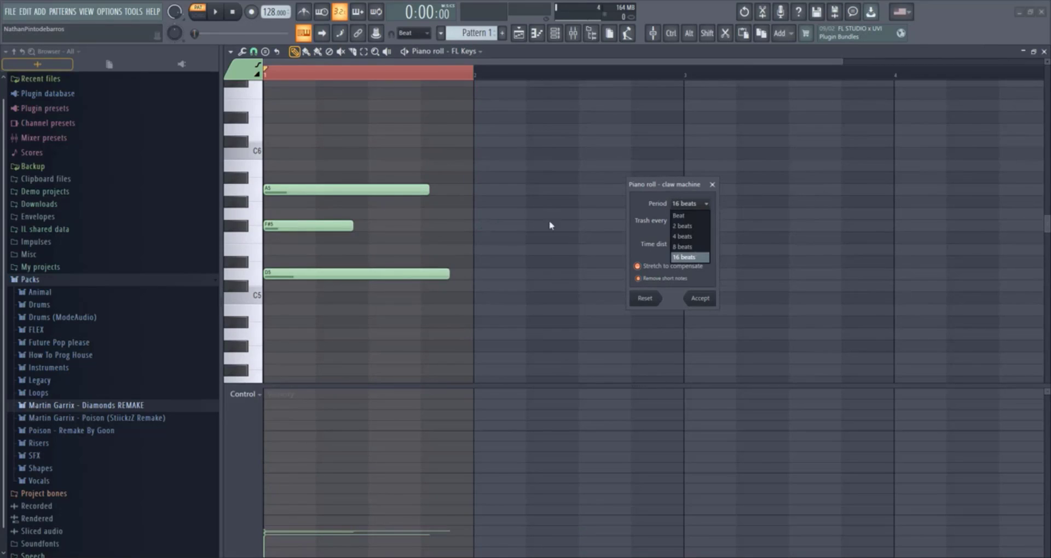
click(690, 215)
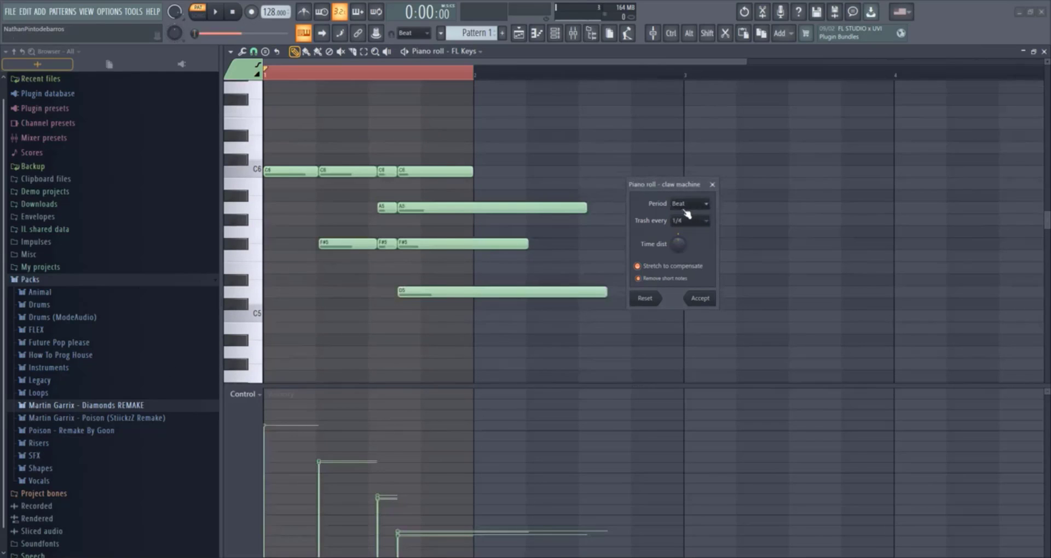
click(685, 208)
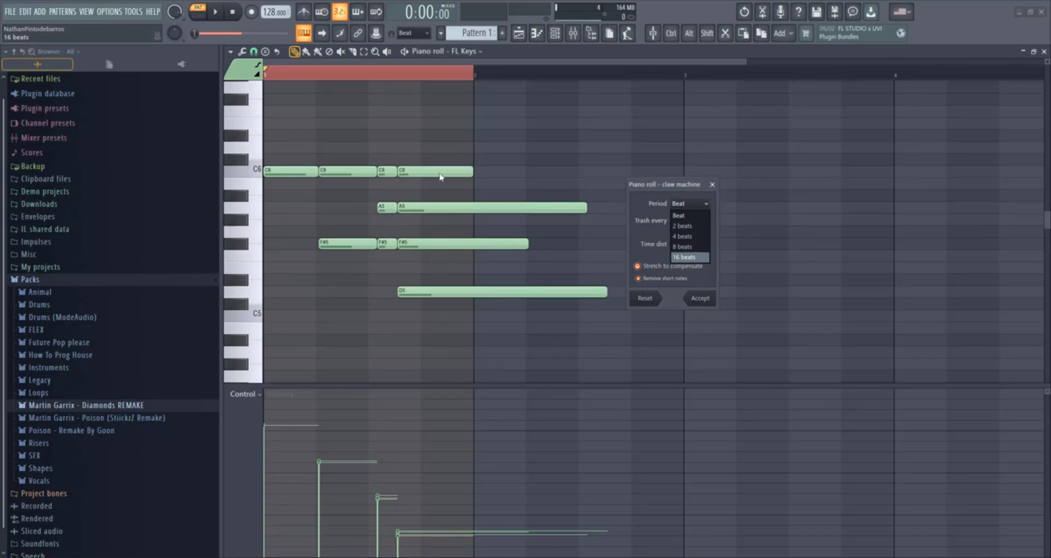
click(689, 257)
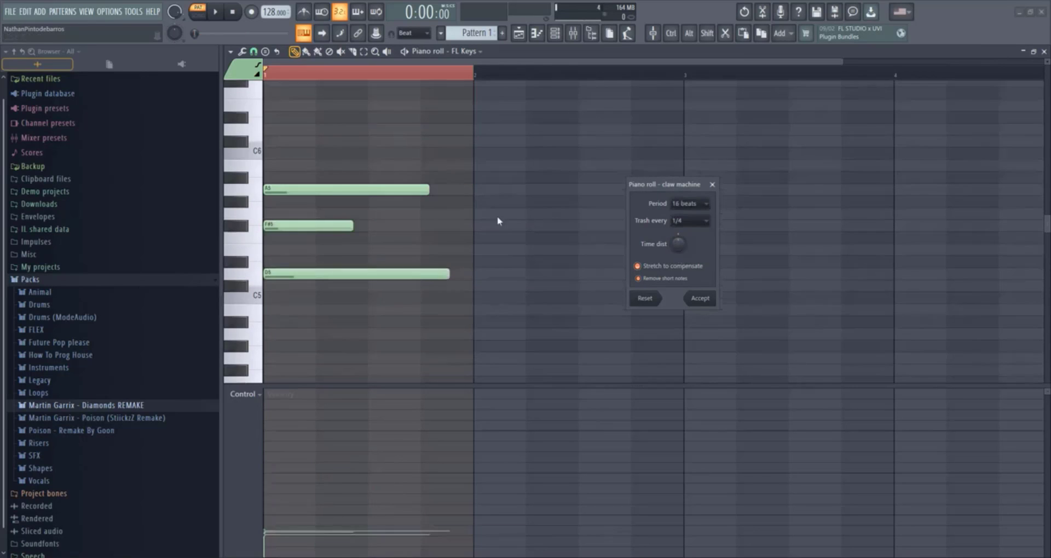
click(702, 207)
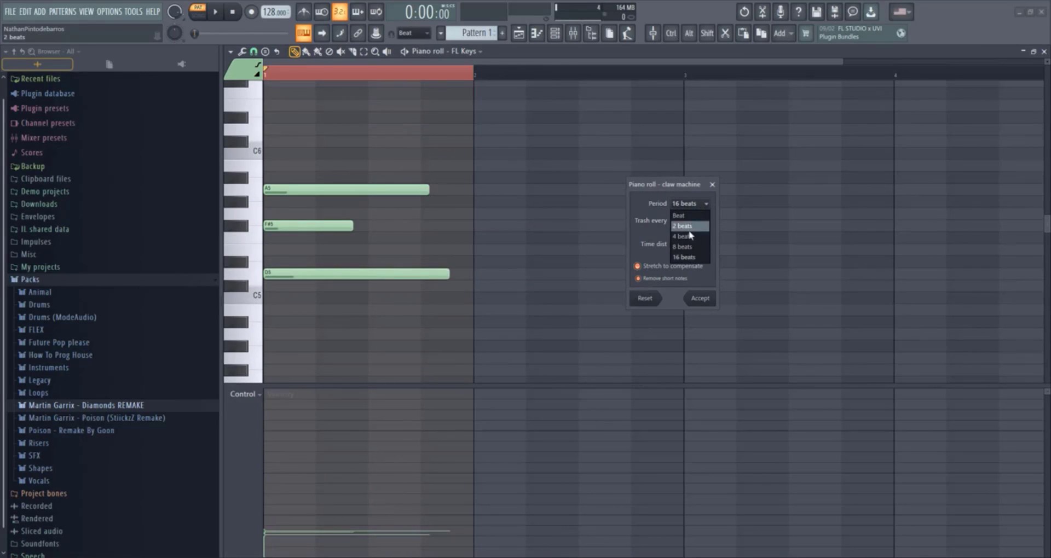
click(685, 236)
click(698, 207)
click(691, 216)
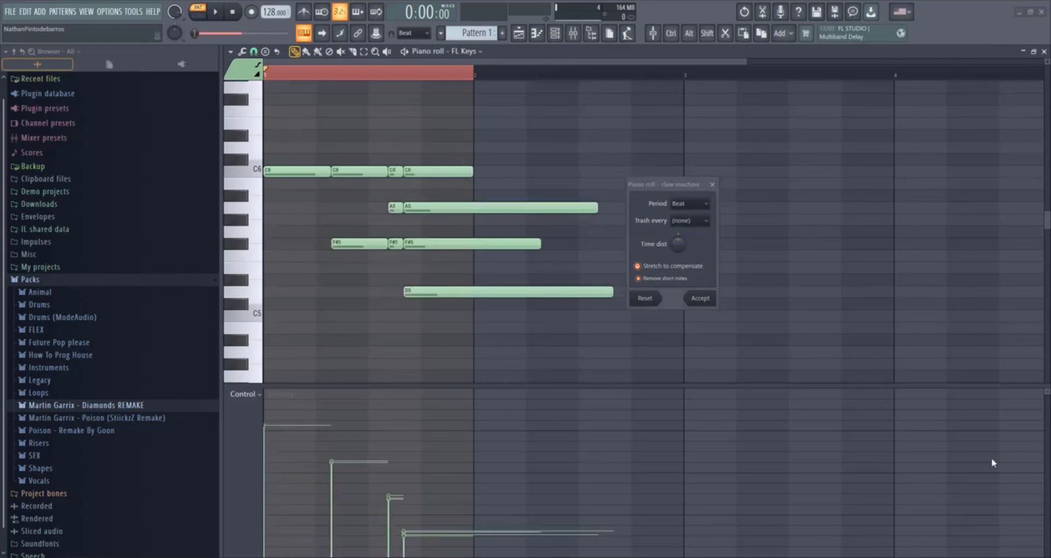
Try the claw machine's Trash every setting at 2/4, 1/4 and 1/3
click(699, 225)
click(689, 249)
click(690, 224)
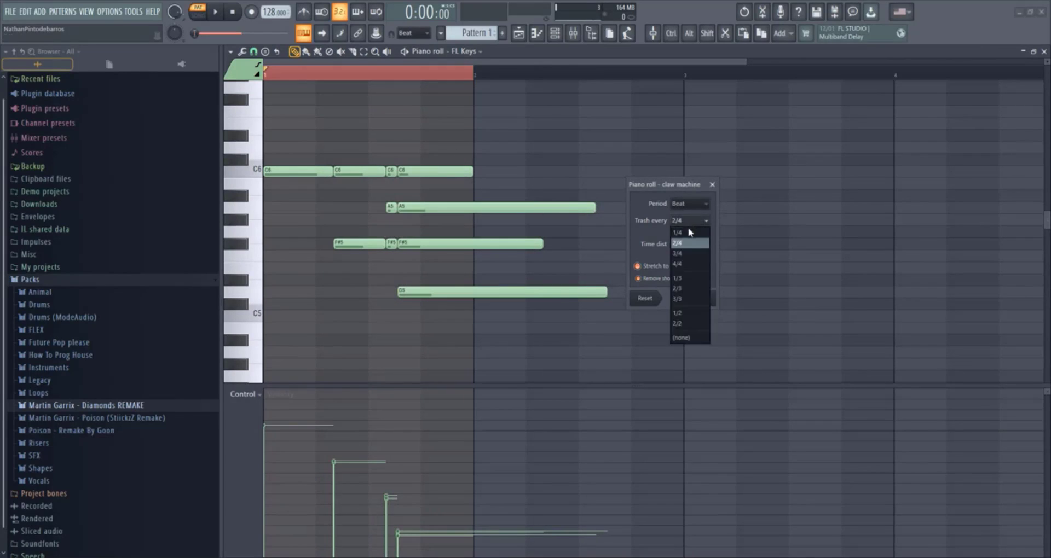
click(690, 237)
click(693, 222)
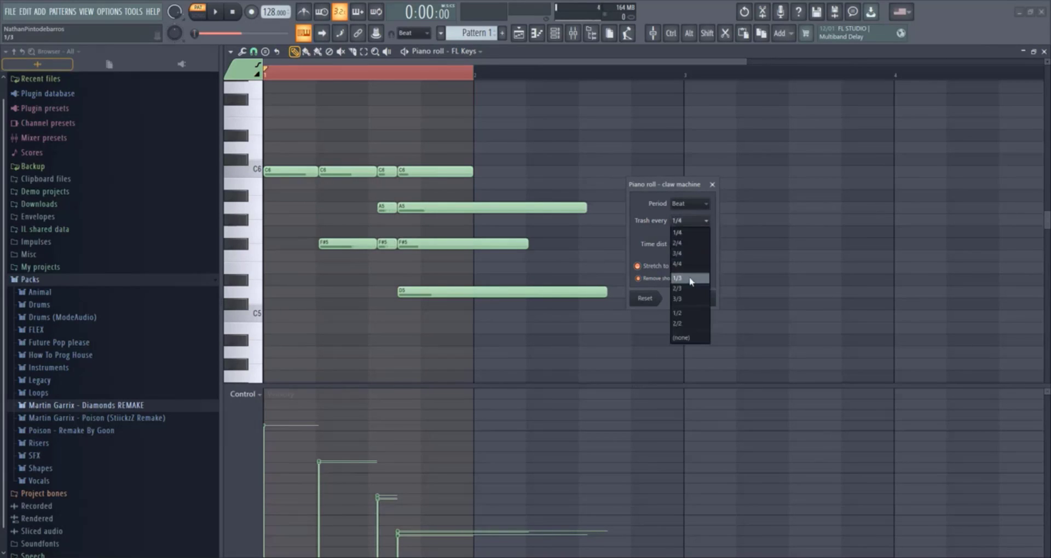
click(691, 243)
Try Trash every at 1/2 and 4/4 in the claw machine and set it to 2/4
click(694, 224)
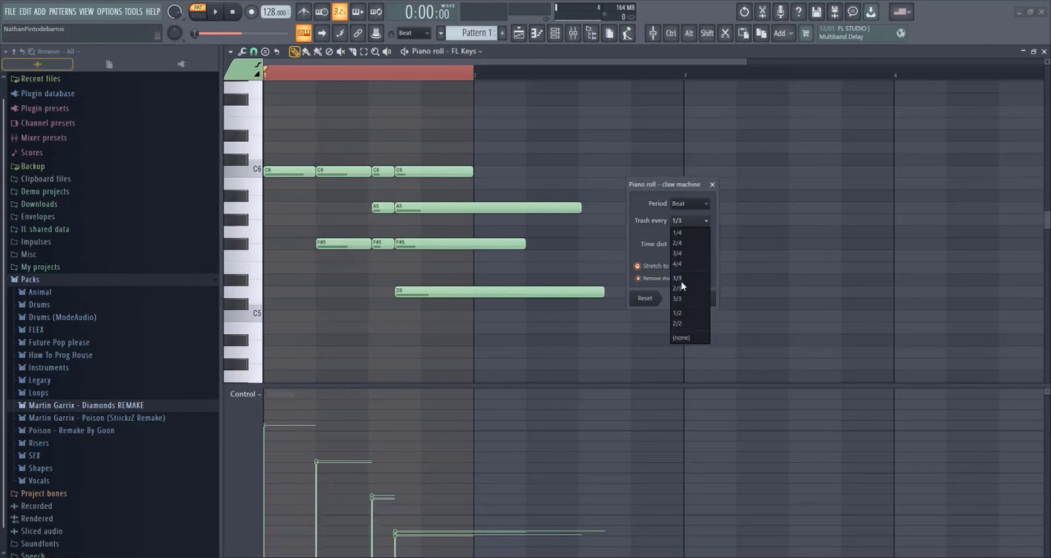
click(690, 312)
click(698, 219)
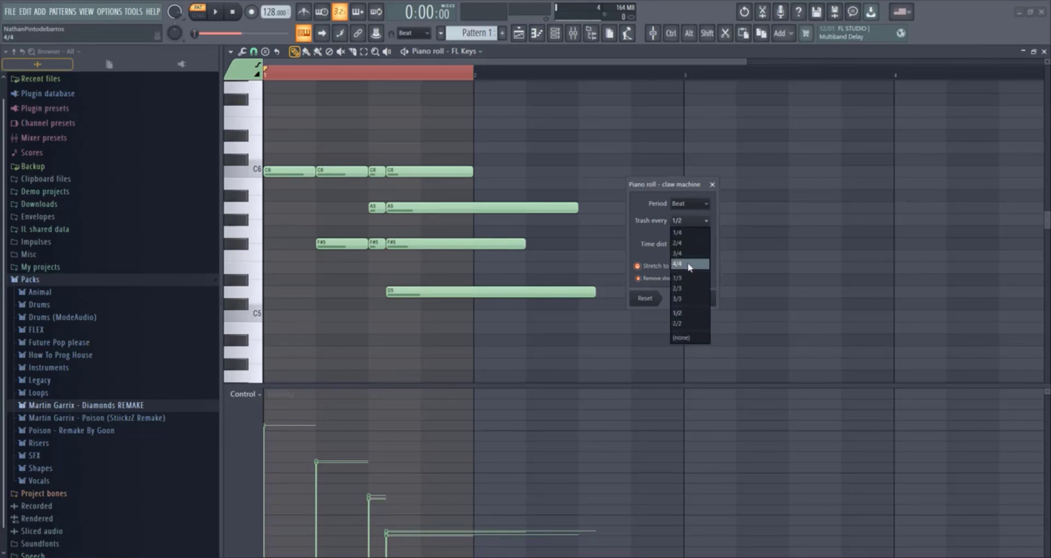
click(686, 265)
click(684, 222)
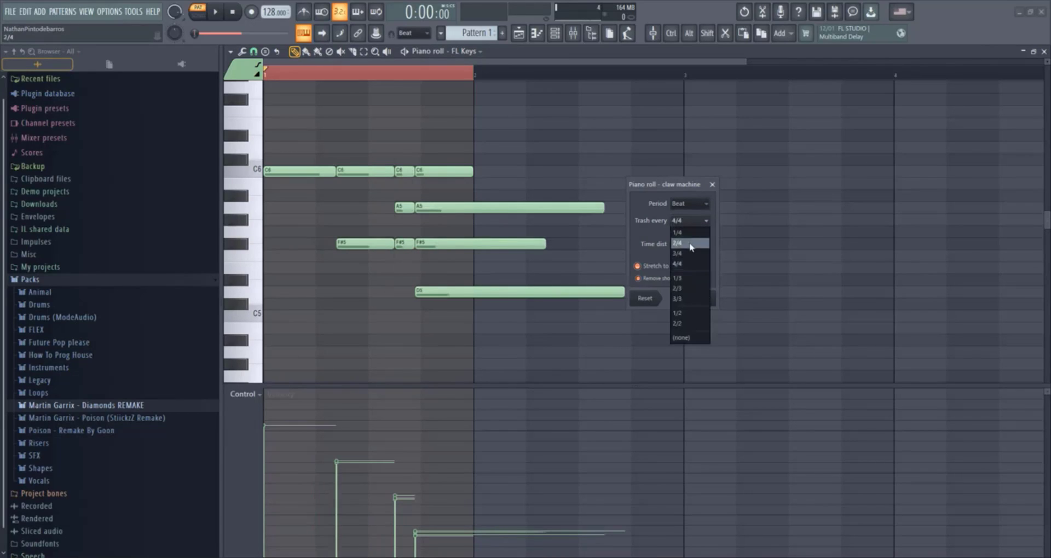
click(690, 246)
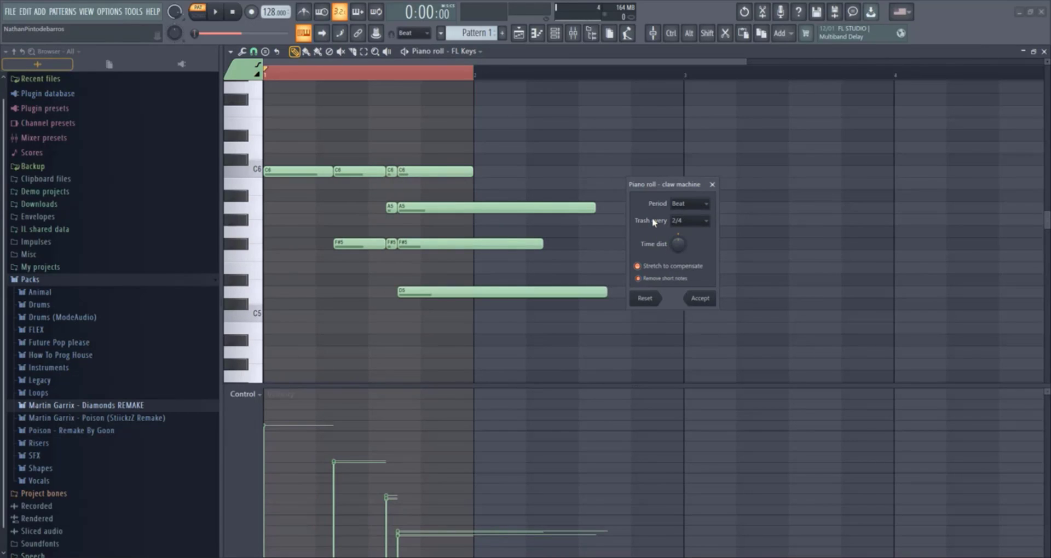
Raise the claw machine's time distortion and toggle Stretch to compensate until it is off
mouse_move(678, 244)
mouse_down()
mouse_move(678, 221)
mouse_move(678, 259)
mouse_move(679, 227)
mouse_up()
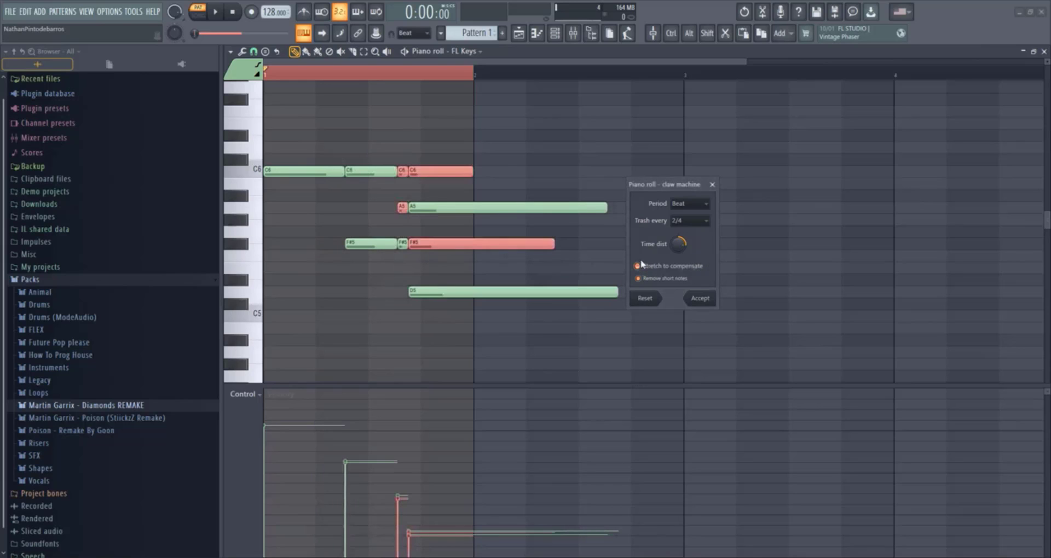
click(655, 268)
click(655, 268)
click(655, 269)
click(655, 269)
click(655, 268)
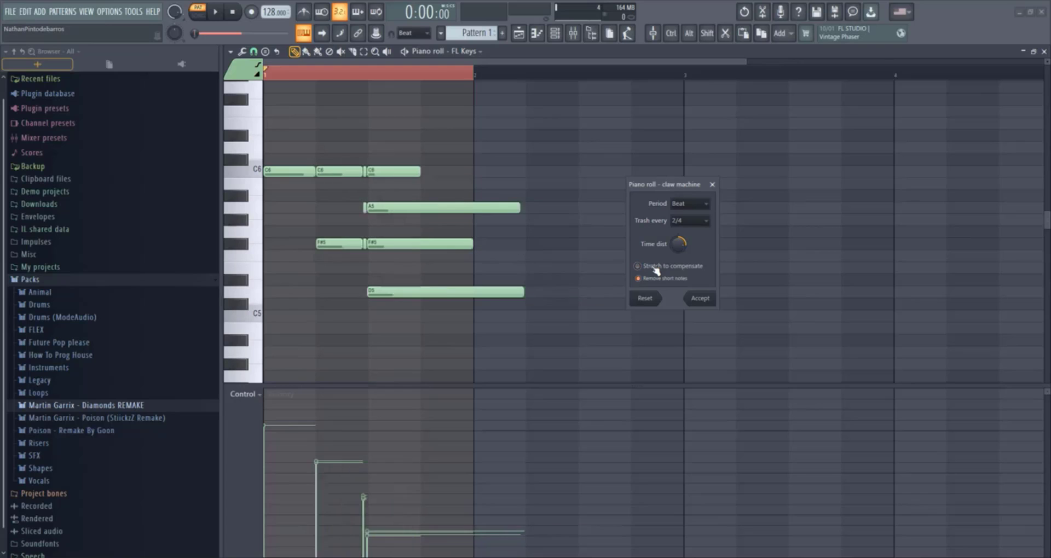
Raise the claw machine's time distortion further and toggle Stretch to compensate again
drag(678, 245, 679, 225)
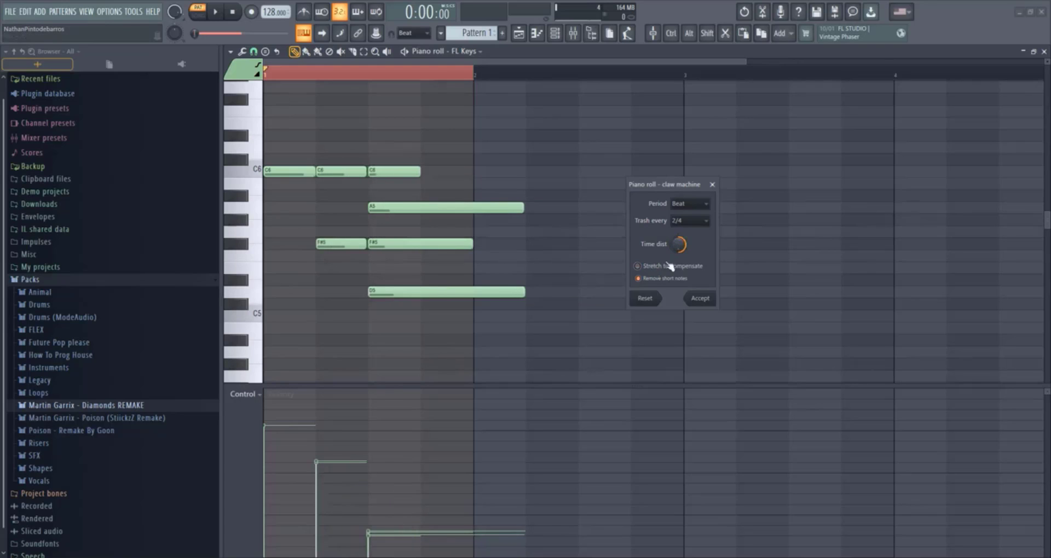
click(648, 269)
click(649, 270)
click(649, 270)
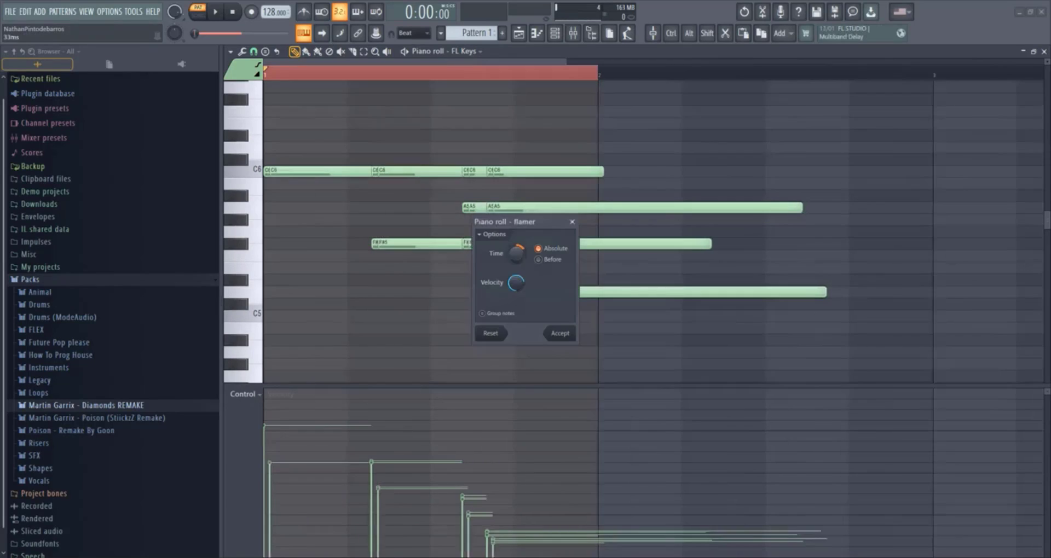
Shift the flamer's time offset to negative, readjust it closer to zero, and play the pattern
drag(516, 254, 518, 279)
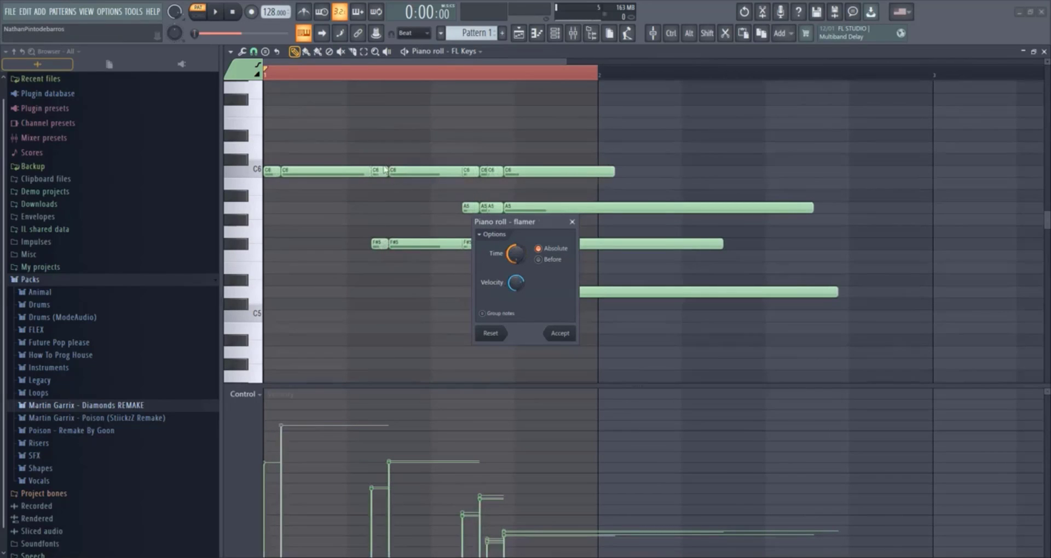
mouse_move(516, 255)
mouse_down()
mouse_move(517, 230)
mouse_move(517, 243)
mouse_up()
key(space)
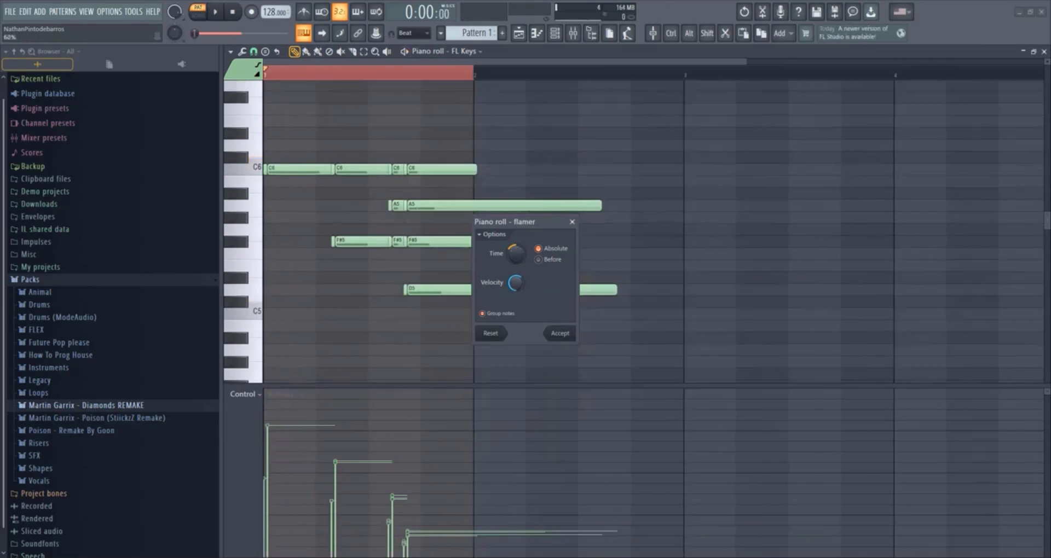
Play the flammed notes with the flamer's velocity at minimum, and again with it at maximum
drag(516, 283, 516, 334)
key(space)
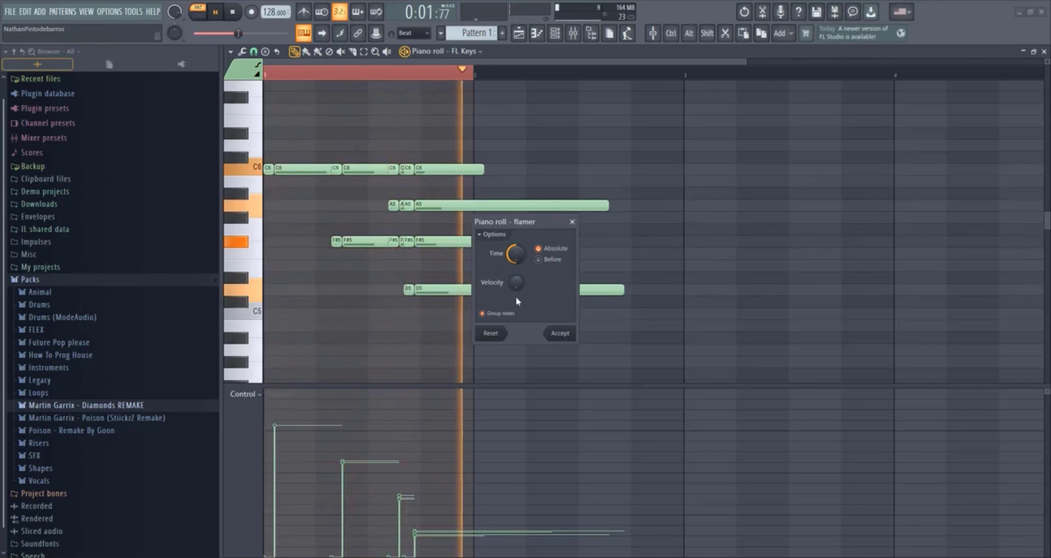
drag(516, 283, 516, 235)
key(space)
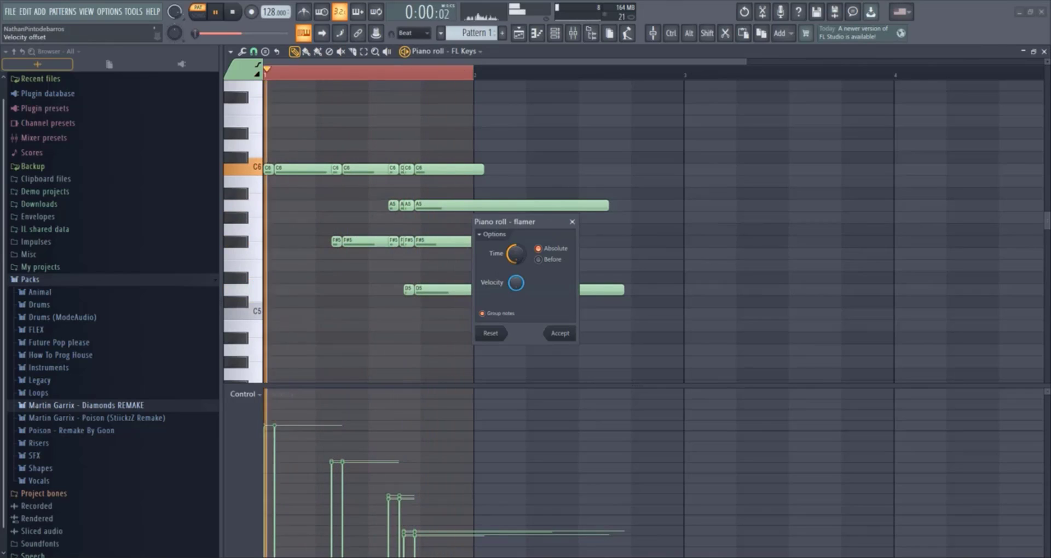
Turn down the flamer's velocity offset
drag(516, 283, 516, 310)
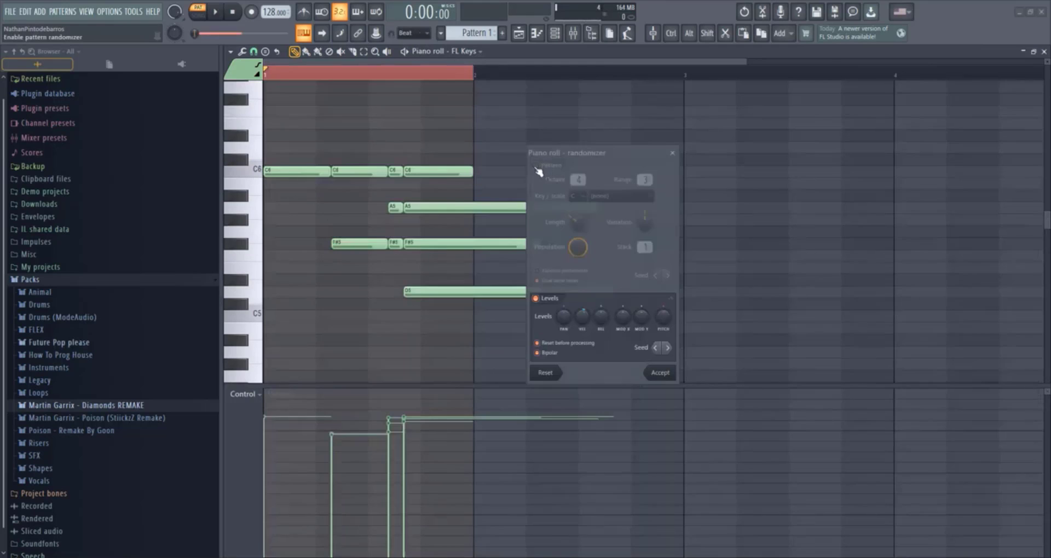
Enable the randomizer's Pattern section and sweep its octave up from 4, down to 0 and up to 9
click(536, 167)
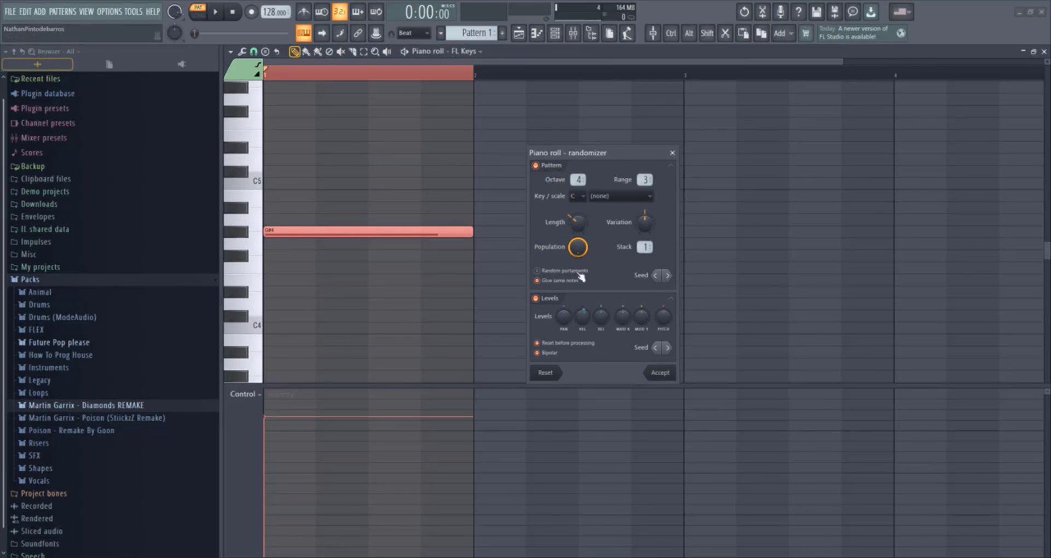
scroll(579, 179, up, 1)
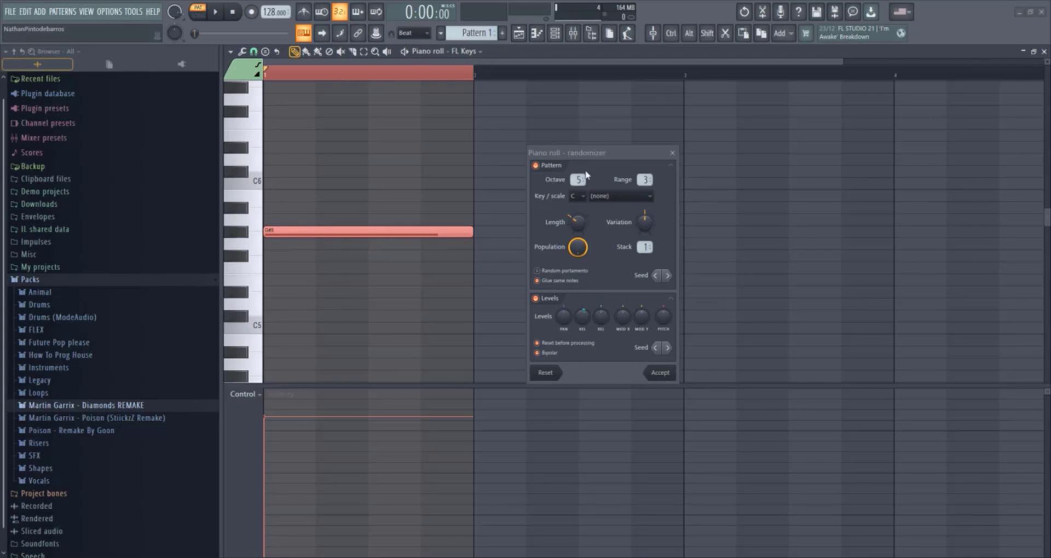
scroll(579, 179, up, 2)
scroll(578, 180, up, 1)
scroll(578, 179, down, 3)
scroll(578, 180, down, 5)
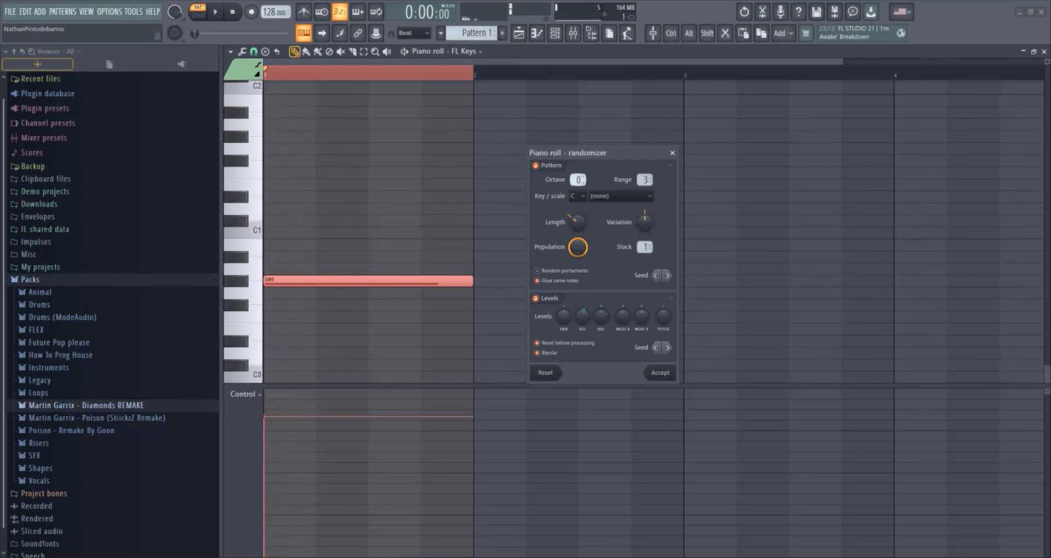
scroll(578, 180, up, 9)
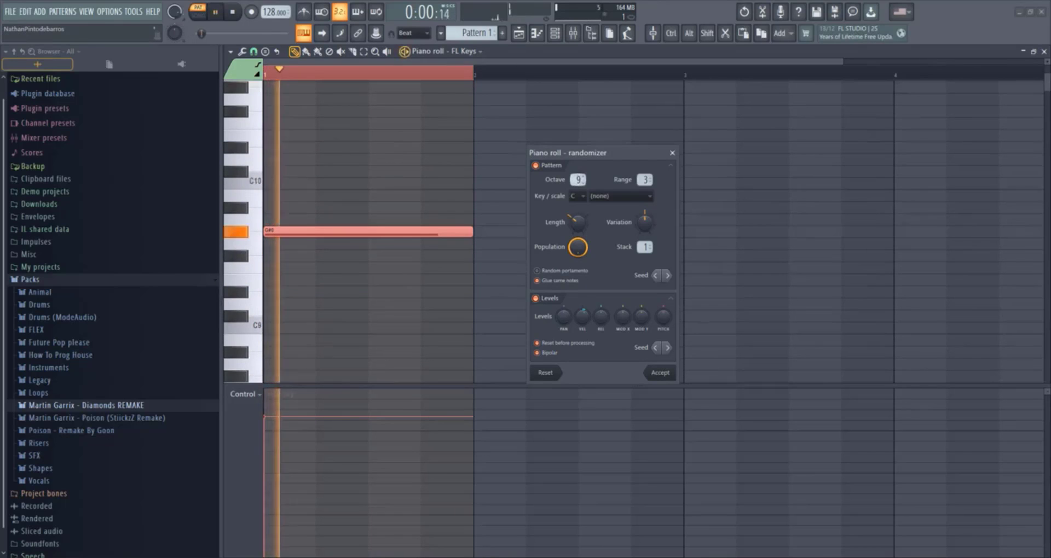
Vary the randomizer's range between 1 and 5 octaves and leave it at 1
scroll(644, 180, up, 3)
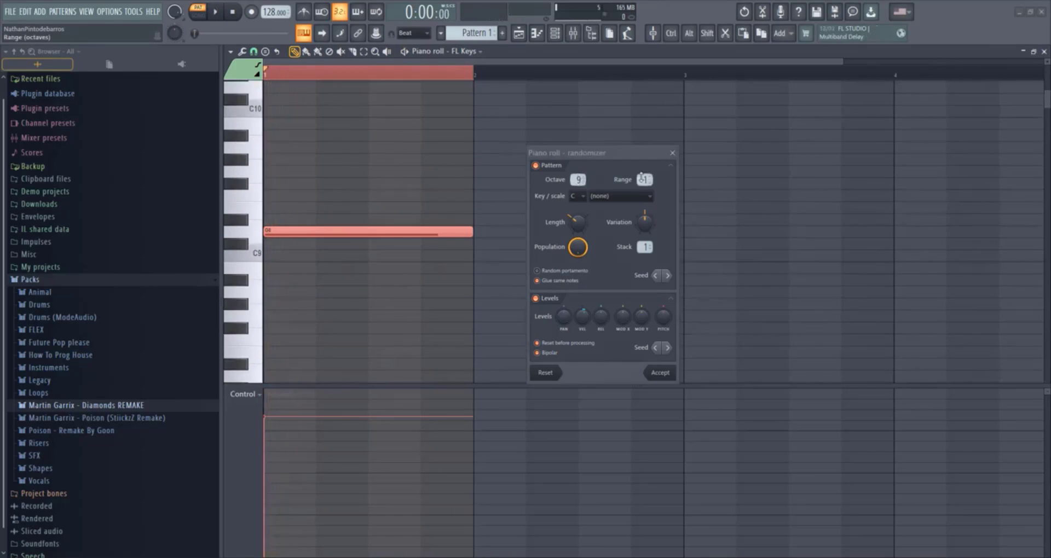
drag(648, 126, 648, 144)
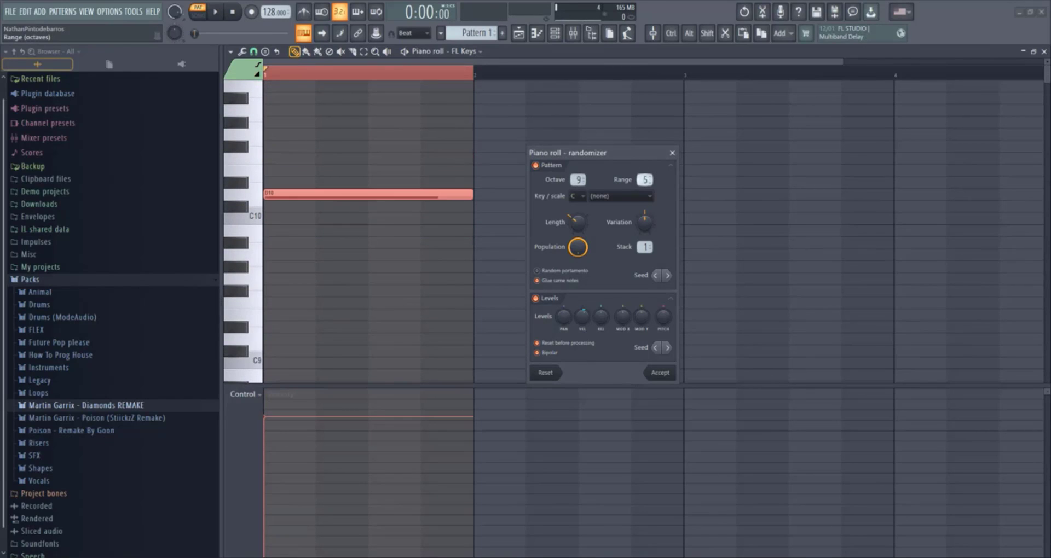
scroll(644, 180, down, 4)
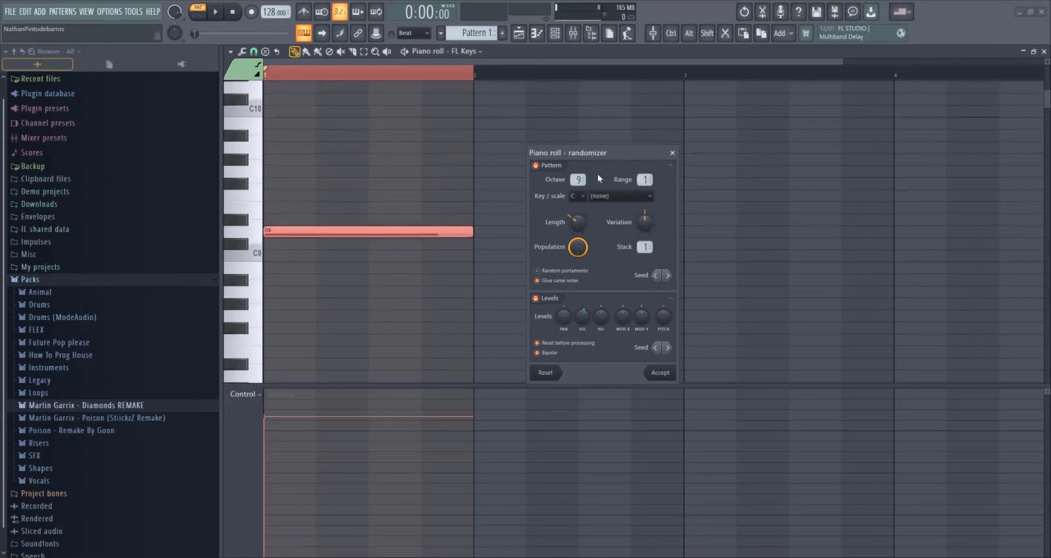
Set the randomizer's octave to 1, its scale to Major and its base key to D
scroll(578, 179, down, 8)
scroll(644, 179, up, 5)
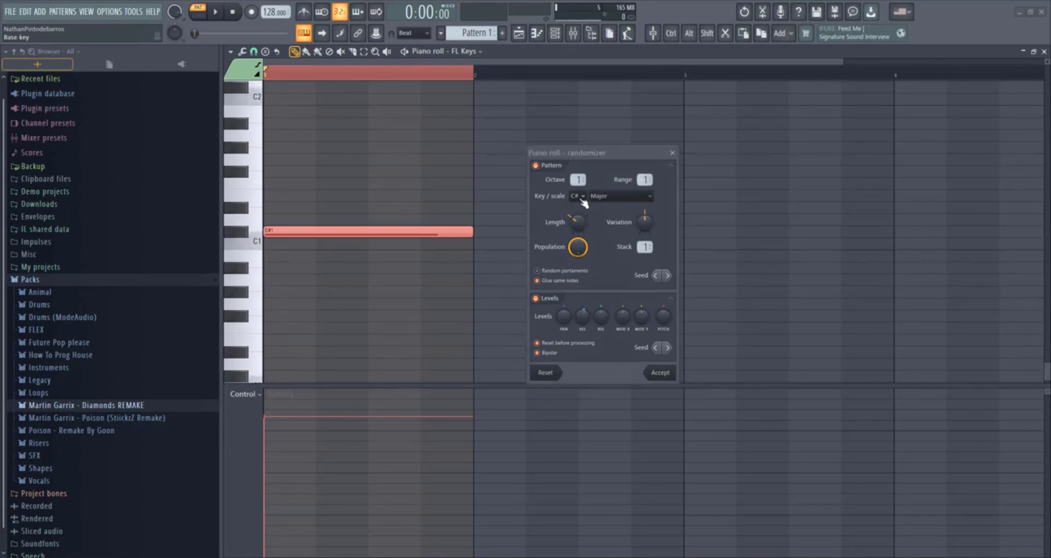
click(582, 200)
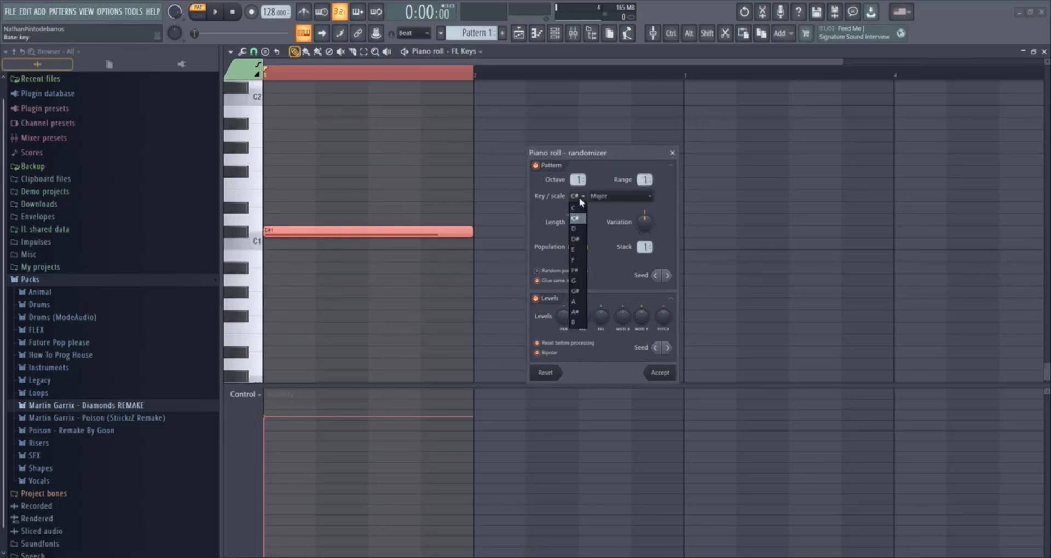
click(580, 235)
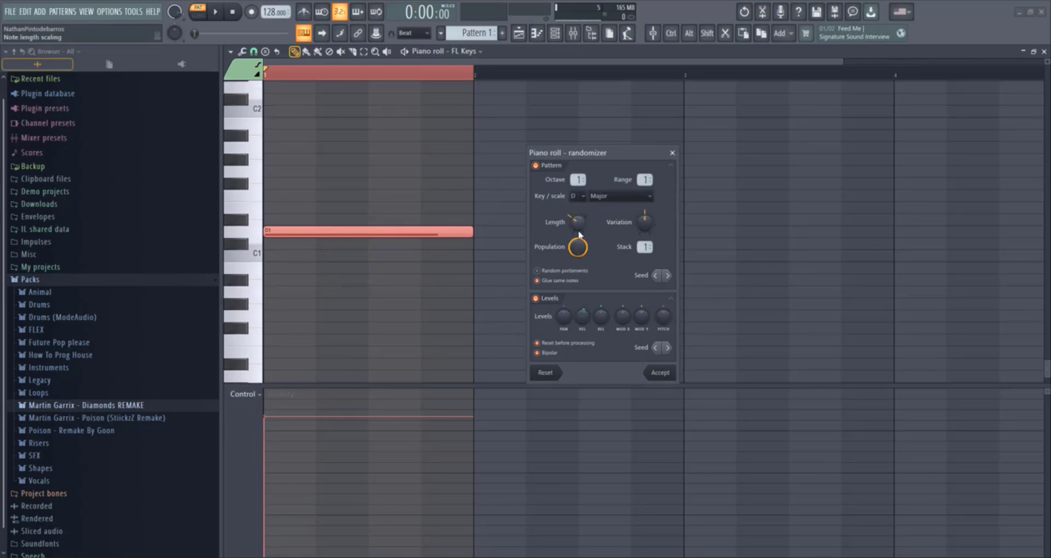
Try the Major, sus2 and minor chord options as the randomizer's scale, keeping D as the key
click(638, 197)
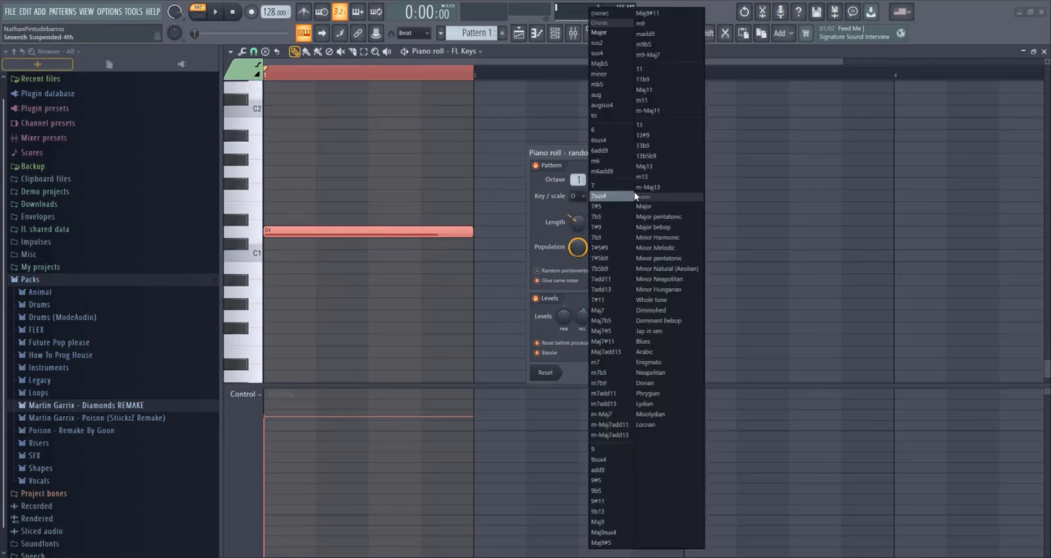
click(616, 34)
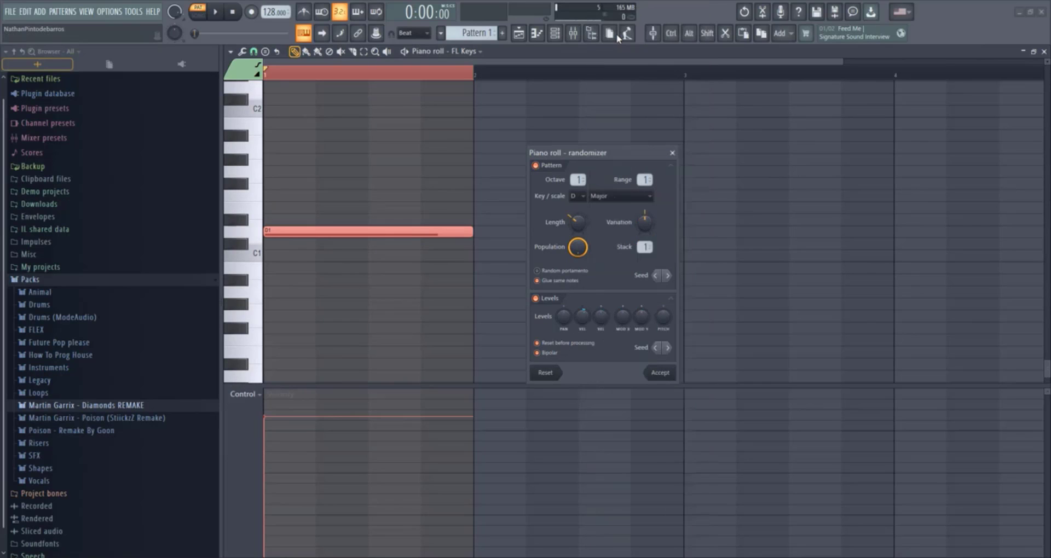
click(617, 200)
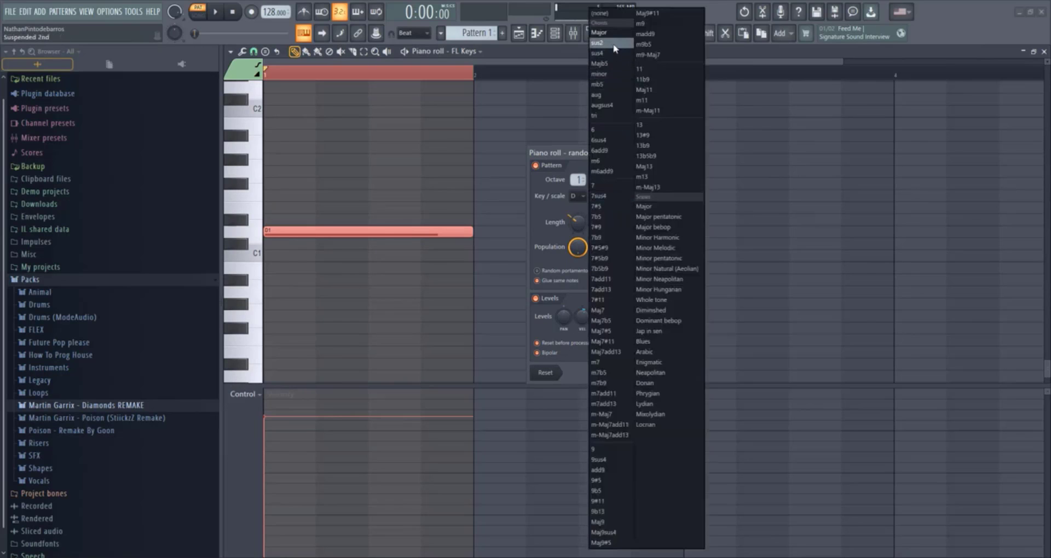
click(614, 50)
click(629, 203)
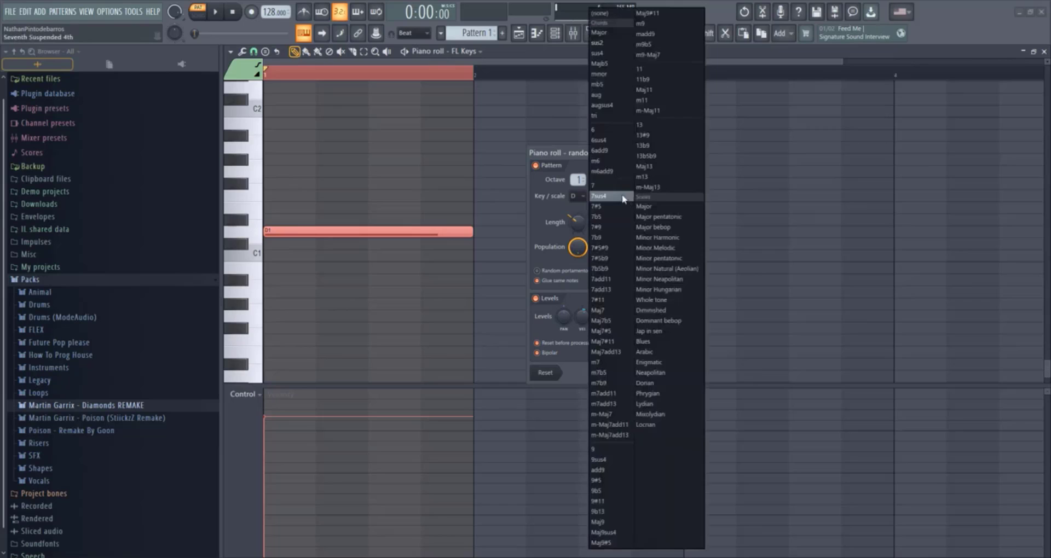
click(609, 77)
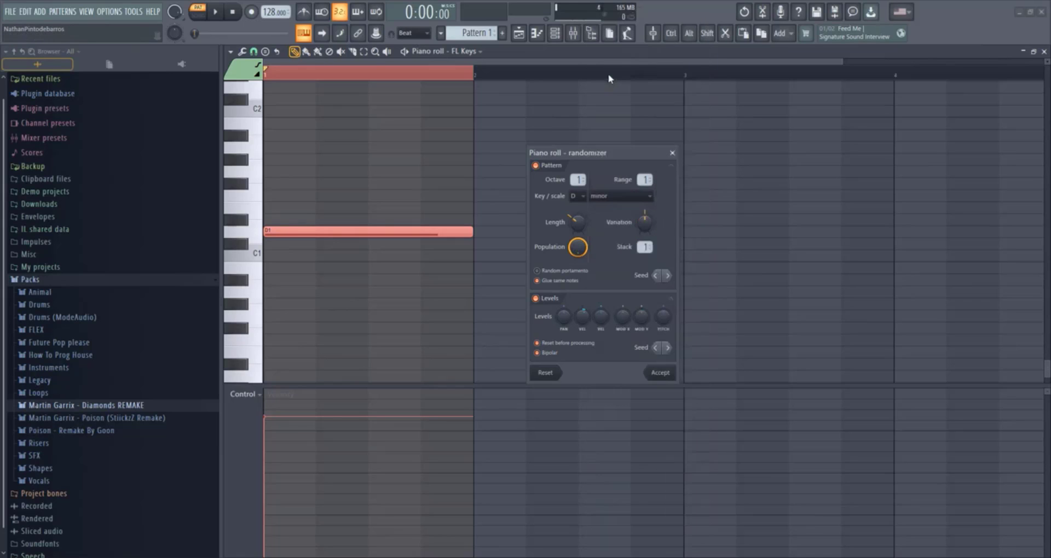
Change the randomizer's key to C#, try the 7b9 chord as the scale, and replace it with the 9 chord
click(577, 197)
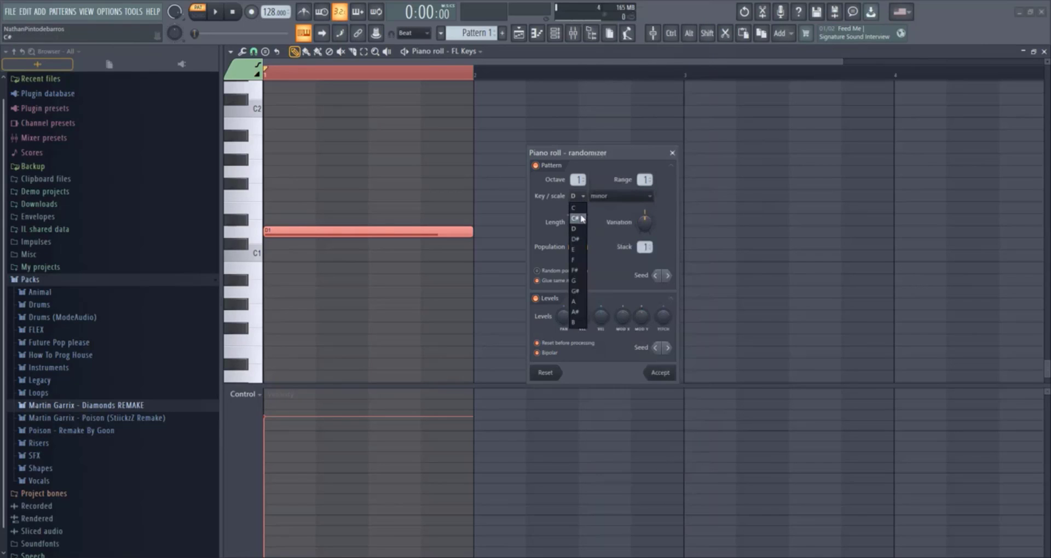
click(581, 219)
click(630, 197)
click(607, 238)
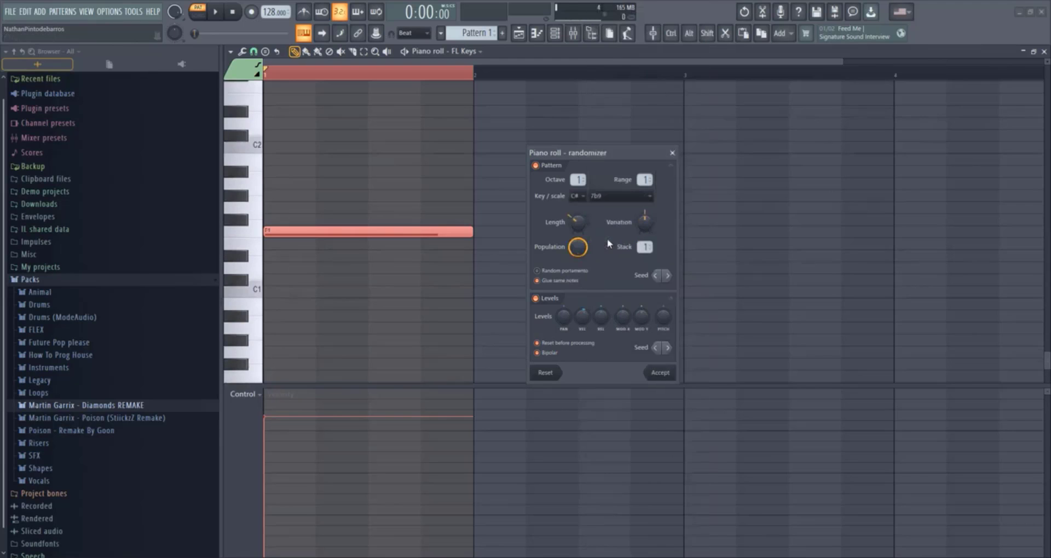
click(620, 197)
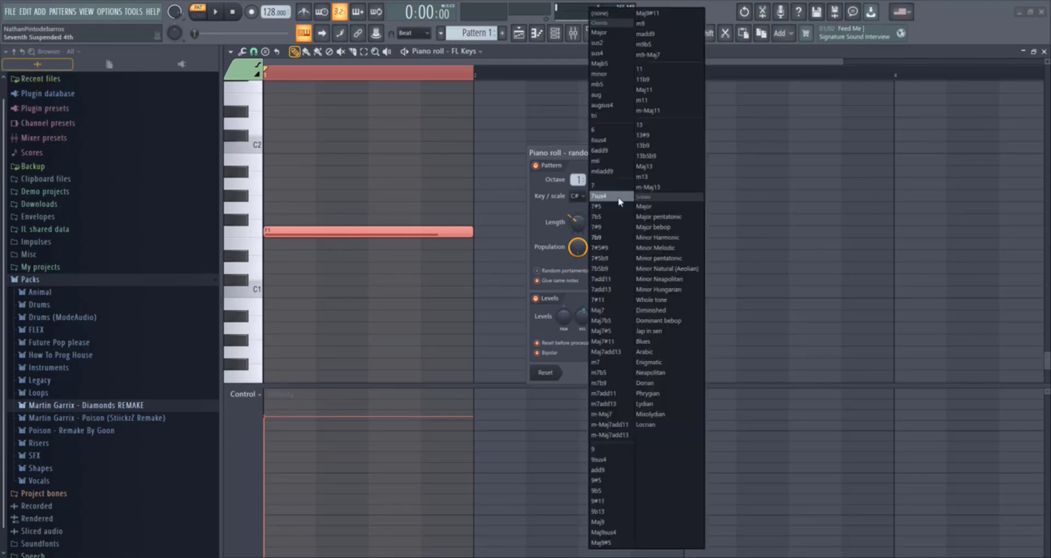
click(607, 450)
Sweep the randomizer's note length up, down close to its minimum, and slightly up again
drag(578, 222, 578, 175)
drag(578, 222, 578, 239)
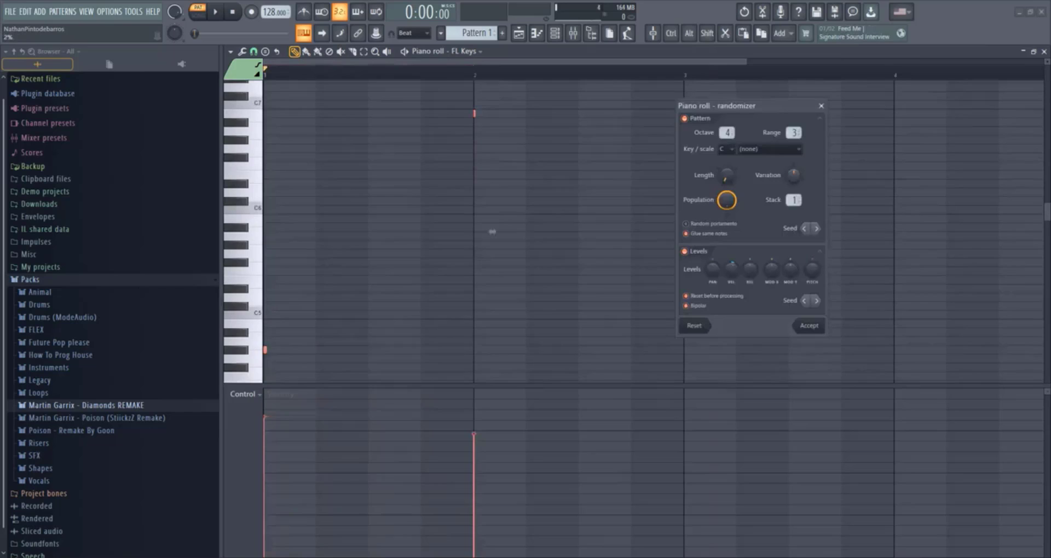
mouse_move(727, 175)
mouse_down()
mouse_move(727, 158)
mouse_move(727, 186)
mouse_move(727, 160)
mouse_up()
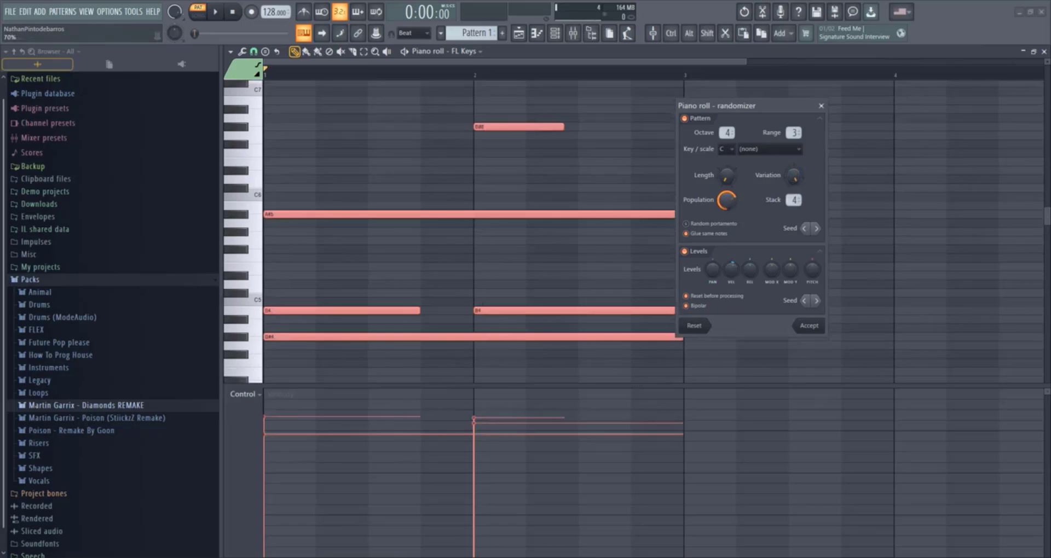
Raise the randomizer's population to maximum, drop the stack to 1, and raise it to 2 and then 3
drag(727, 200, 793, 191)
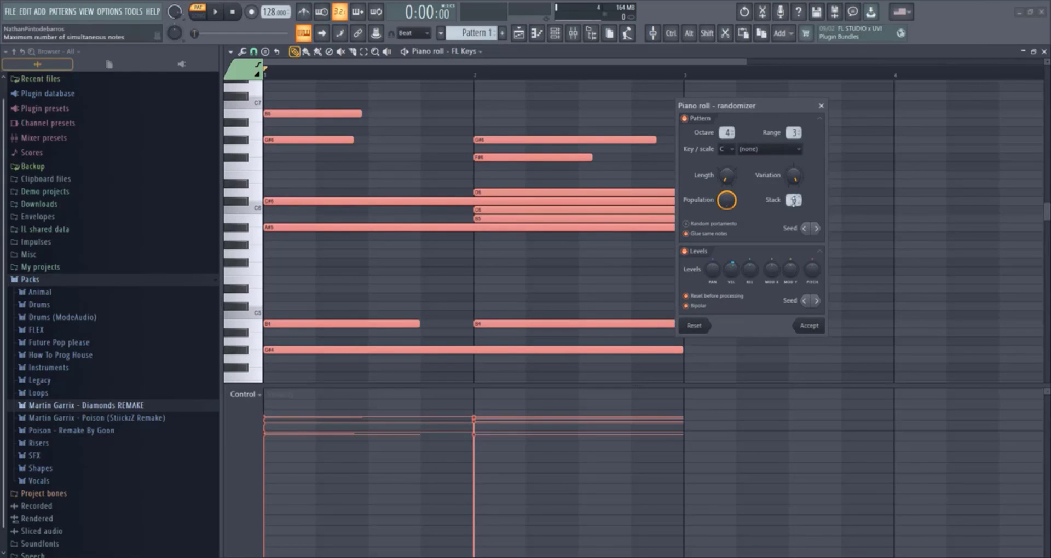
drag(793, 200, 793, 216)
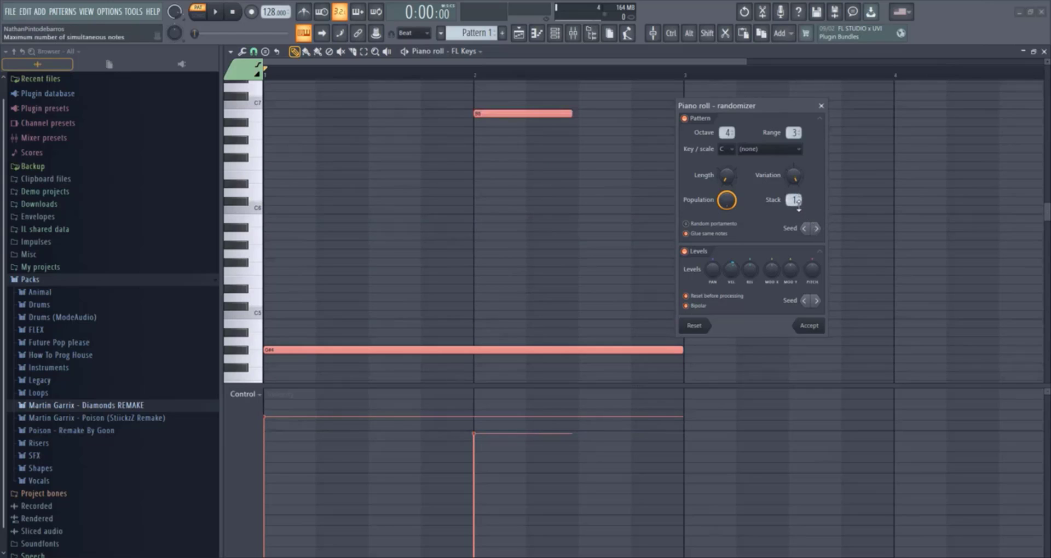
drag(793, 201, 793, 195)
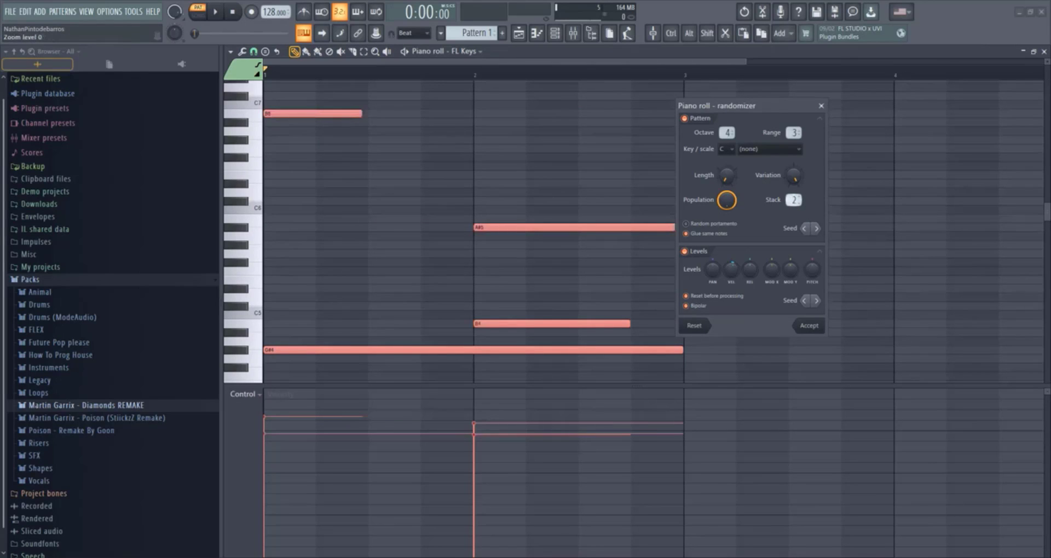
drag(793, 201, 793, 182)
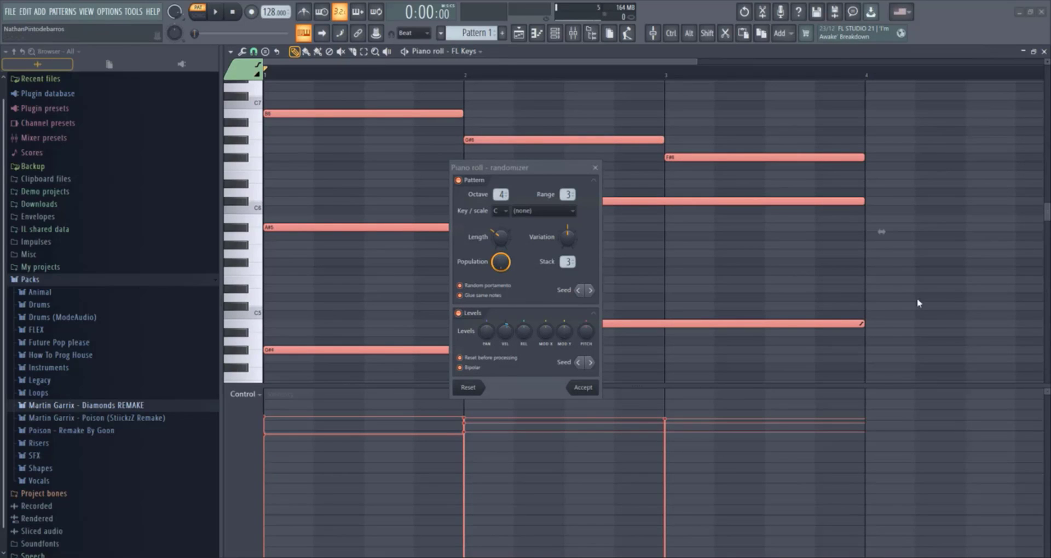
Turn off the randomizer's random portamento and toggle Glue same notes on and off
click(480, 286)
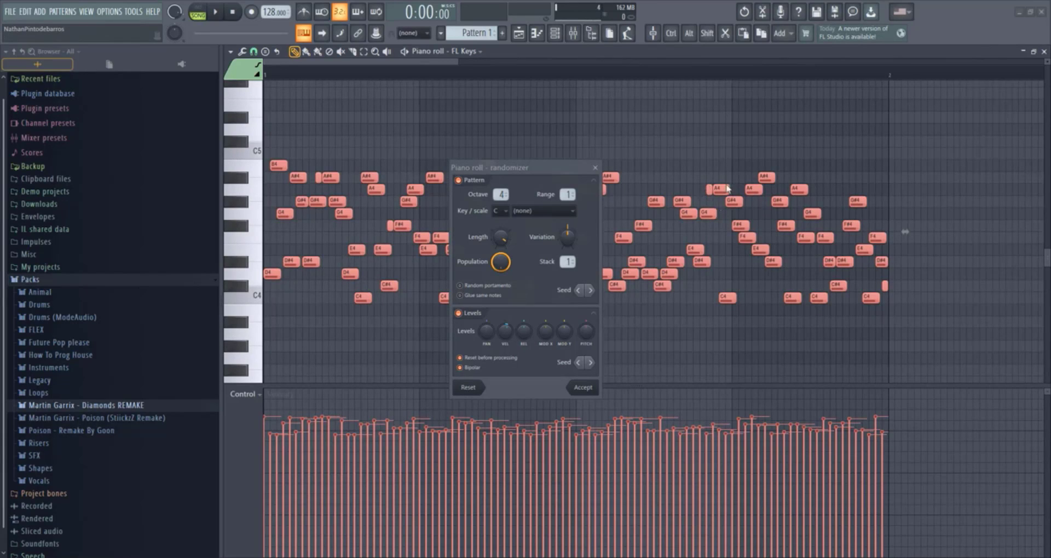
click(481, 296)
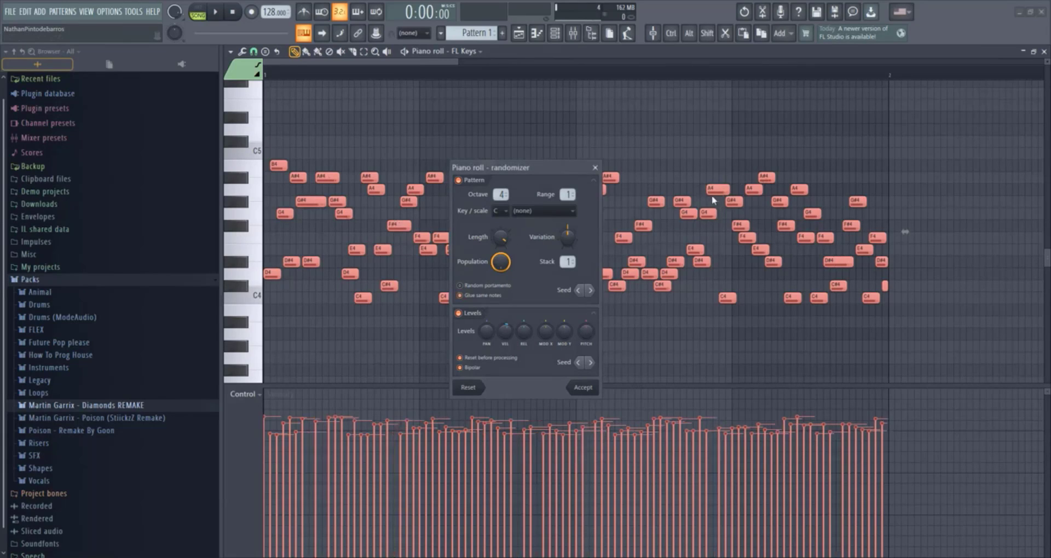
click(481, 296)
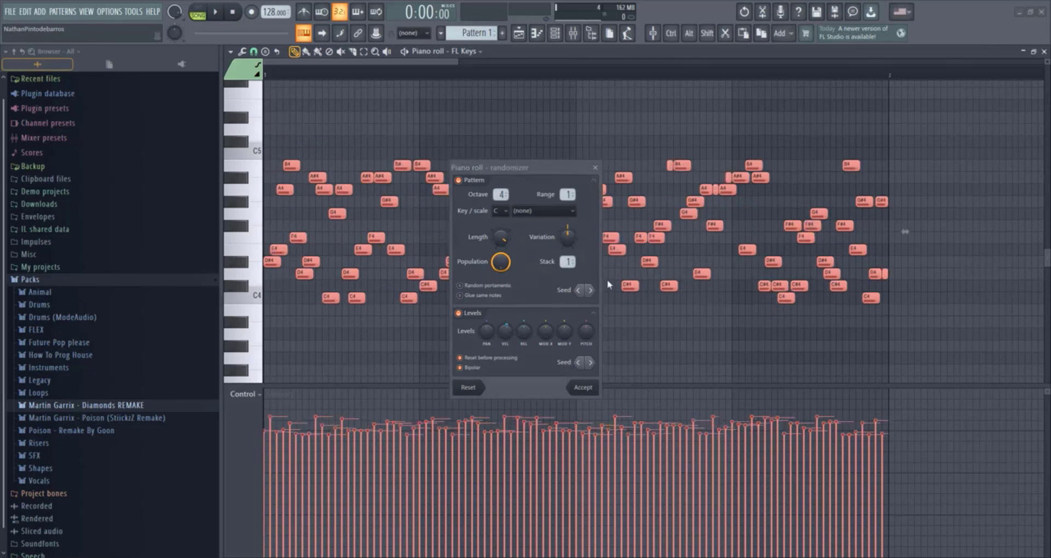
Advance the randomizer's pattern seed repeatedly to generate different note arrangements
click(591, 291)
click(591, 291)
click(590, 290)
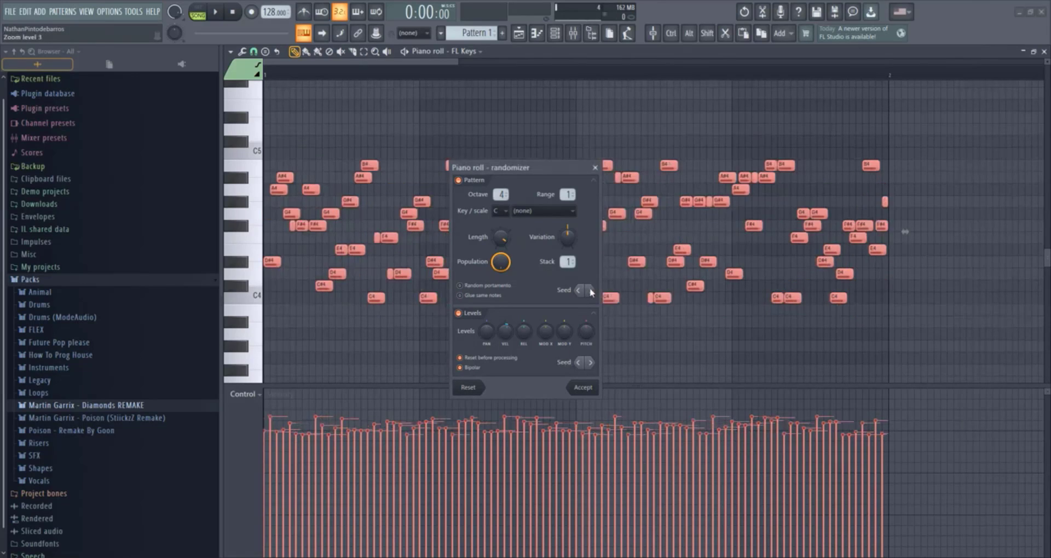
click(590, 291)
click(590, 291)
click(590, 291)
click(591, 291)
click(591, 291)
click(591, 291)
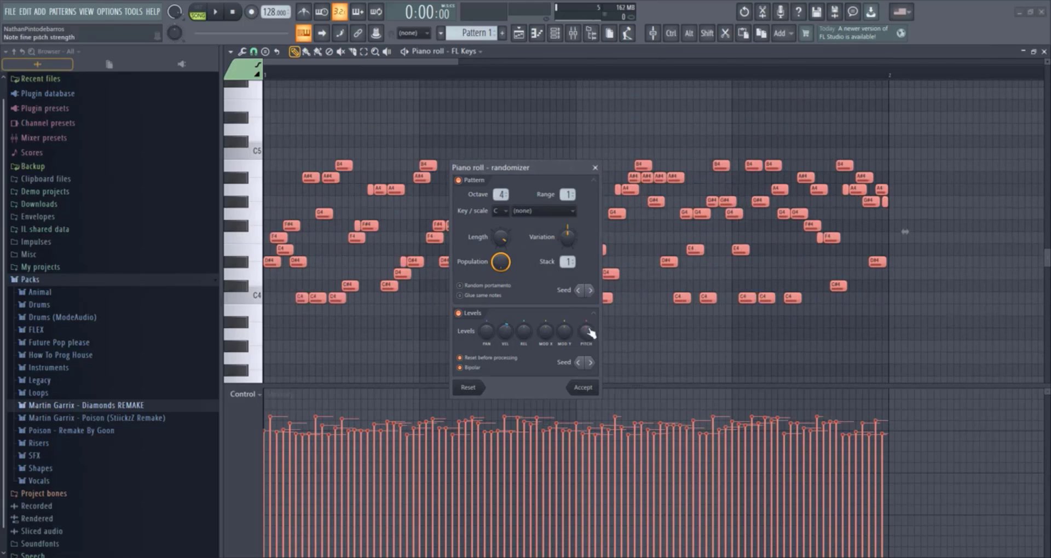
Advance the randomizer's levels seed four times to vary the note levels
click(590, 363)
click(590, 363)
click(590, 362)
click(590, 362)
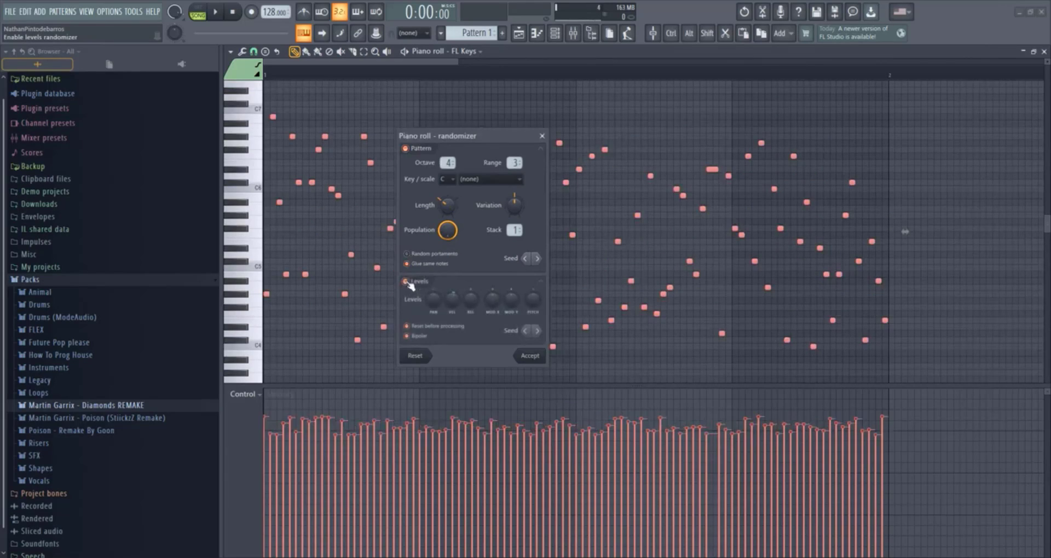
Toggle the randomizer's Levels section off and on repeatedly to compare the note velocities with and without it
click(411, 282)
click(412, 283)
click(407, 284)
click(408, 284)
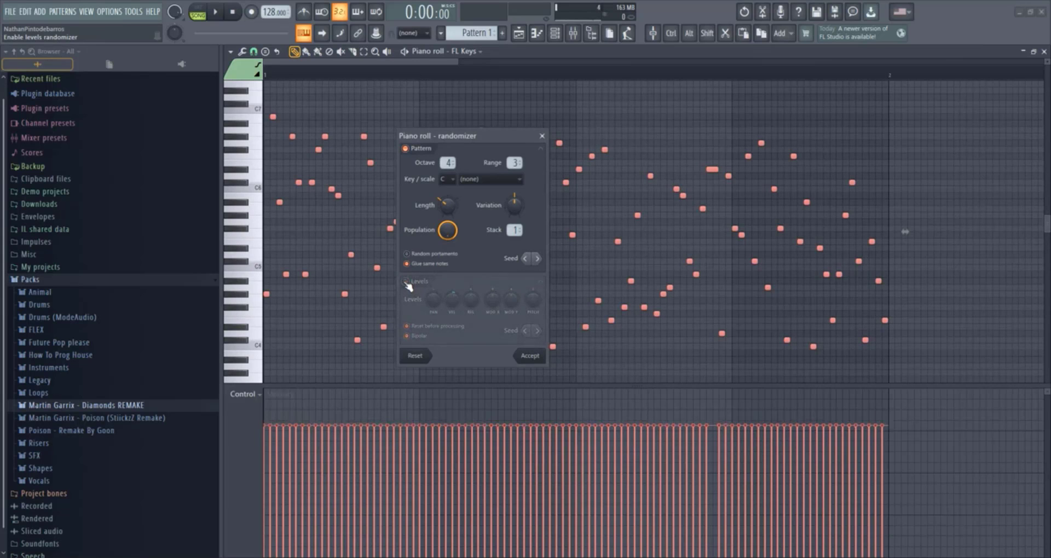
click(408, 283)
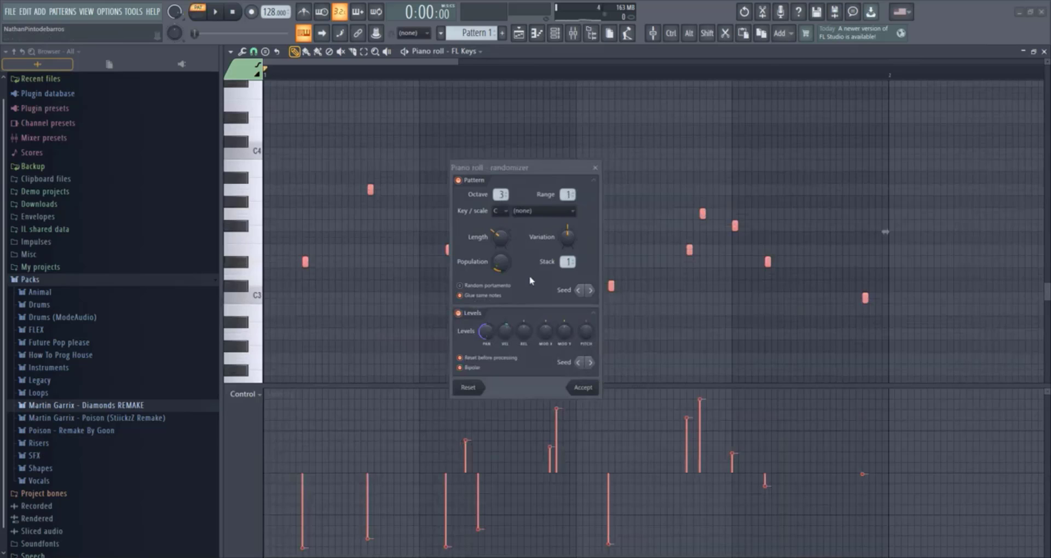
Bring the randomizer's pan level back to zero, then play and stop the pattern
mouse_move(486, 331)
mouse_down()
mouse_move(486, 296)
mouse_move(486, 332)
mouse_up()
key(space)
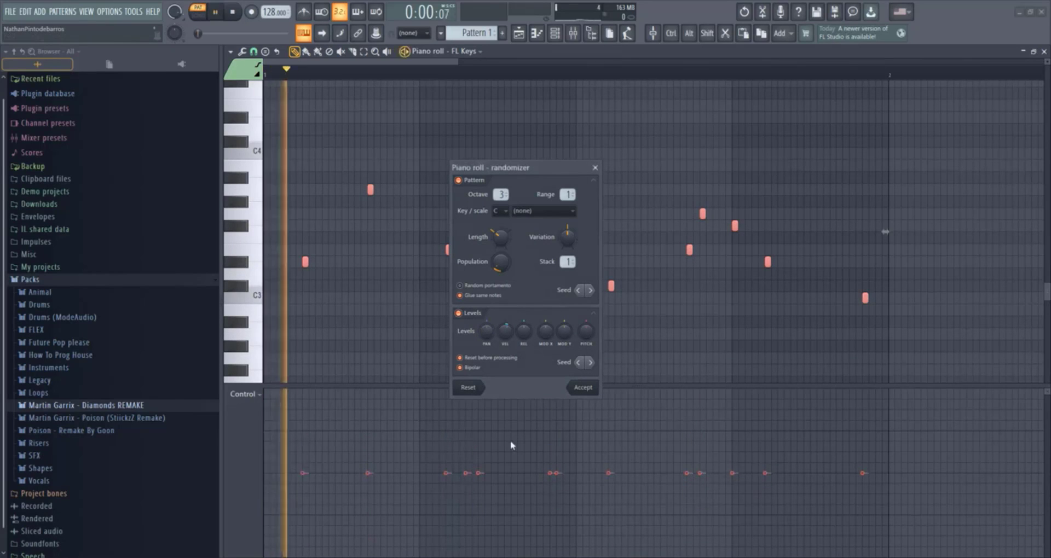
key(space)
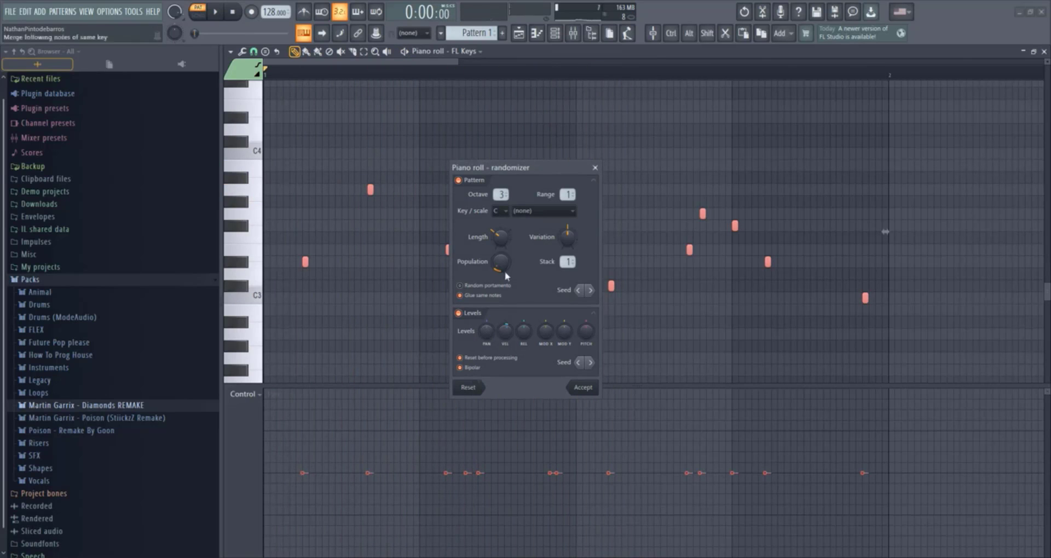
Set the randomizer's pan level to its negative extreme, then play and stop the pattern
drag(486, 332, 486, 324)
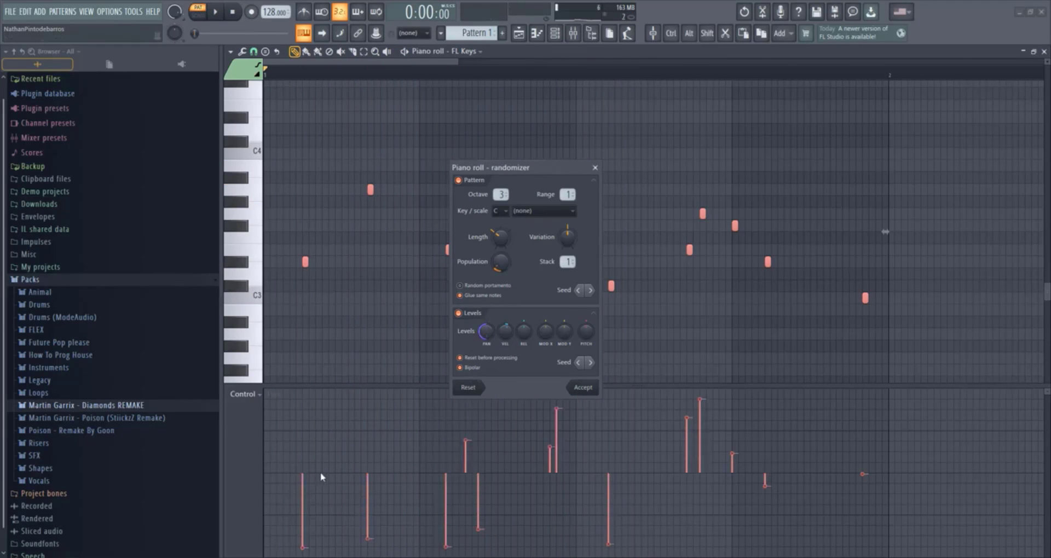
key(space)
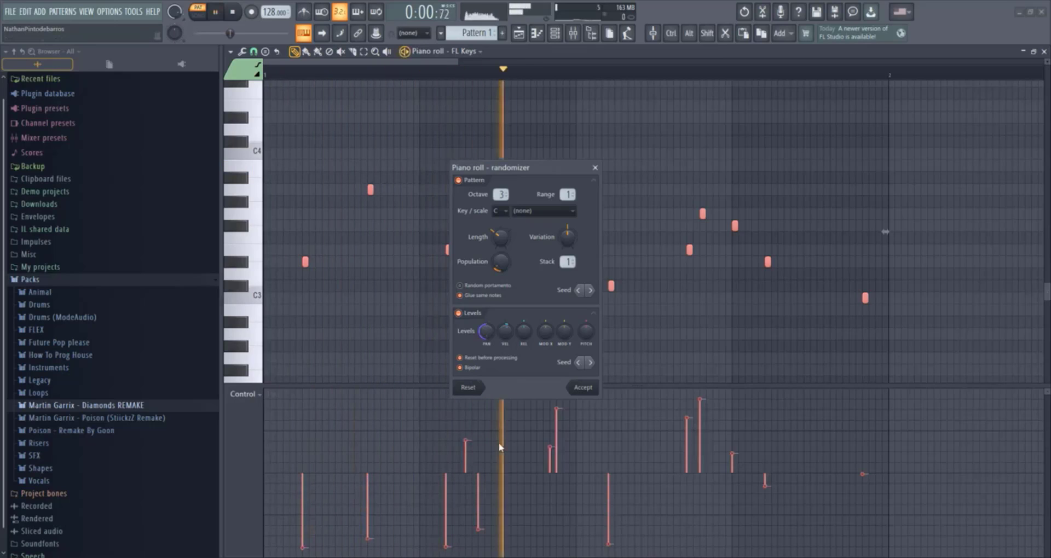
key(space)
Raise the randomizer's pan level to its positive extreme and play the pattern, then reduce it to a slight negative amount and stop playback
drag(486, 332, 487, 312)
key(space)
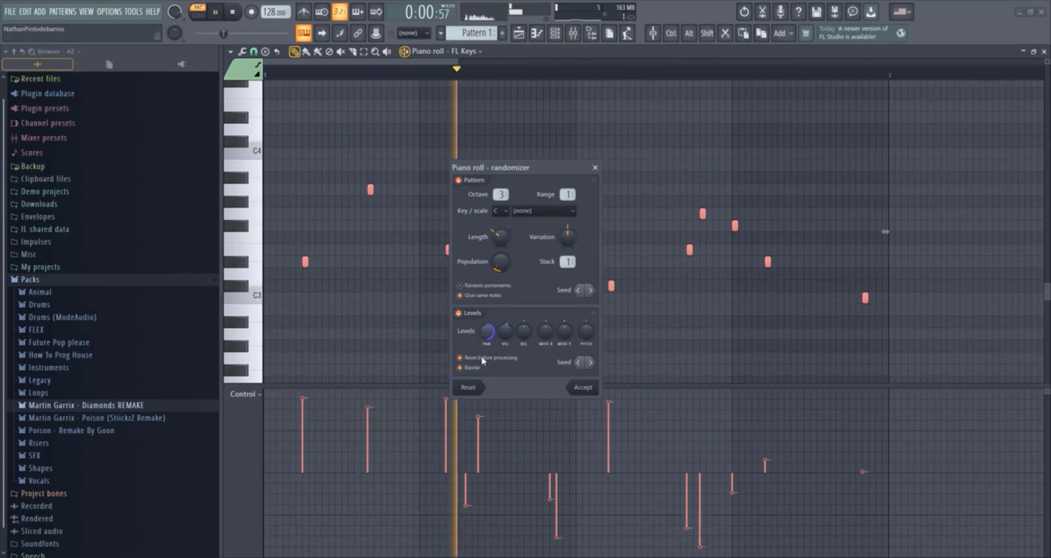
drag(484, 340, 485, 373)
key(space)
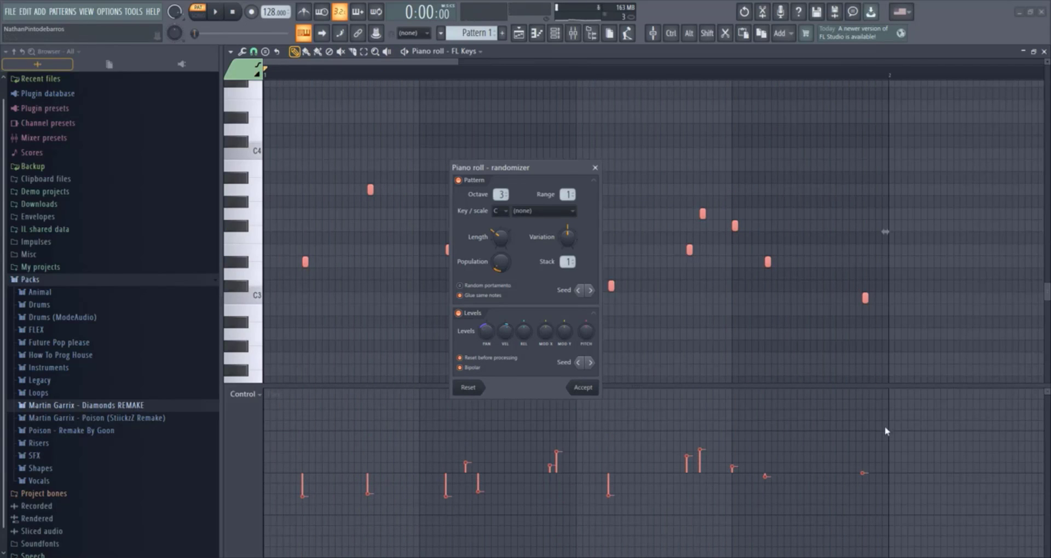
Set the randomizer's velocity level to a strong negative amount, then play and stop the pattern
mouse_move(505, 335)
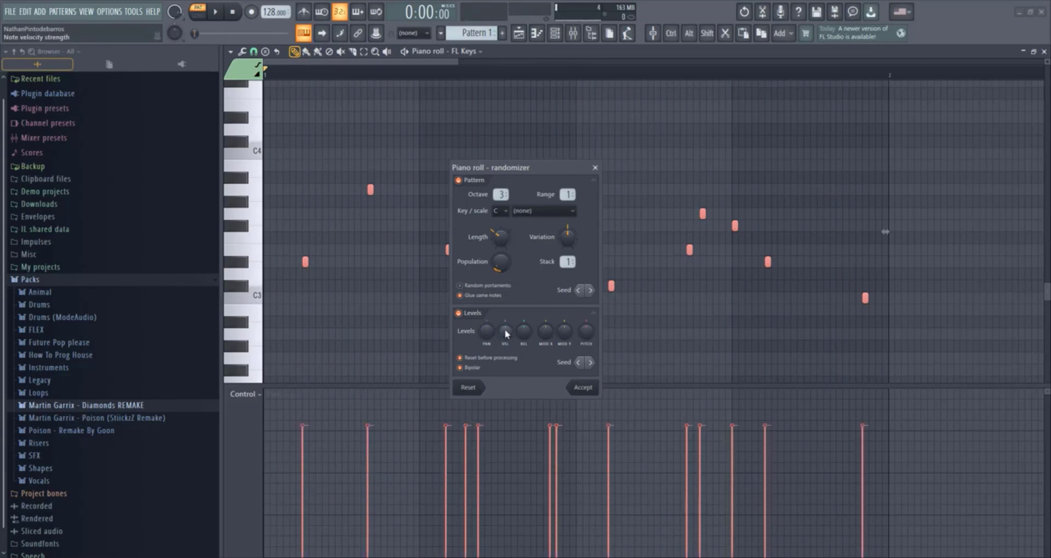
drag(505, 335, 478, 406)
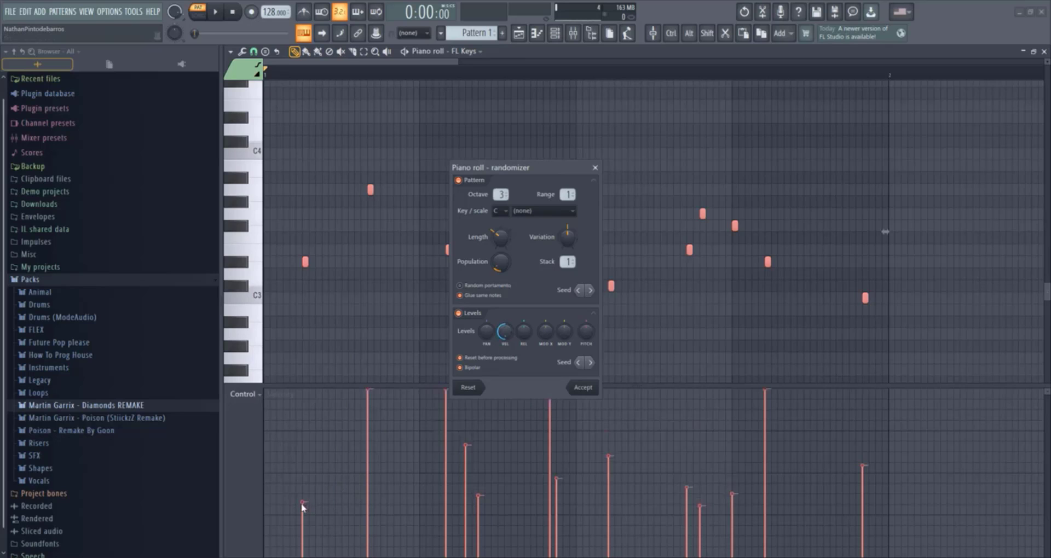
key(space)
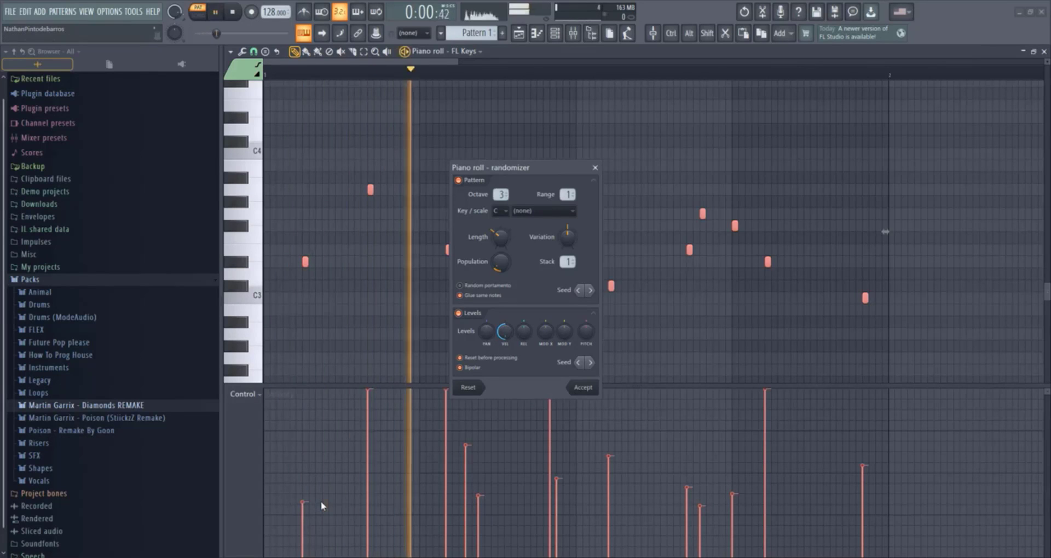
key(space)
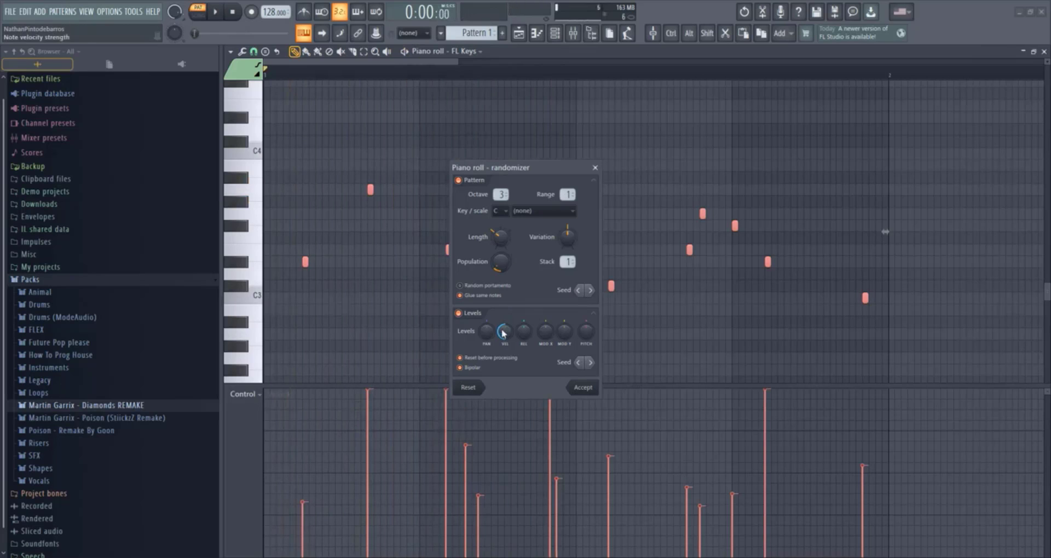
Raise the randomizer's velocity level to a strong positive amount, then play and stop the pattern
drag(504, 332, 504, 257)
key(space)
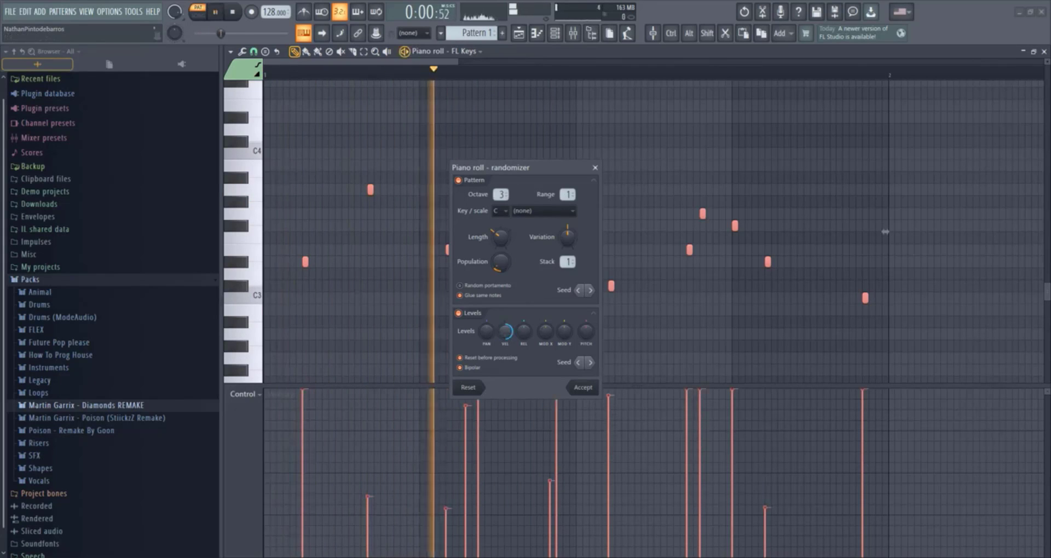
key(space)
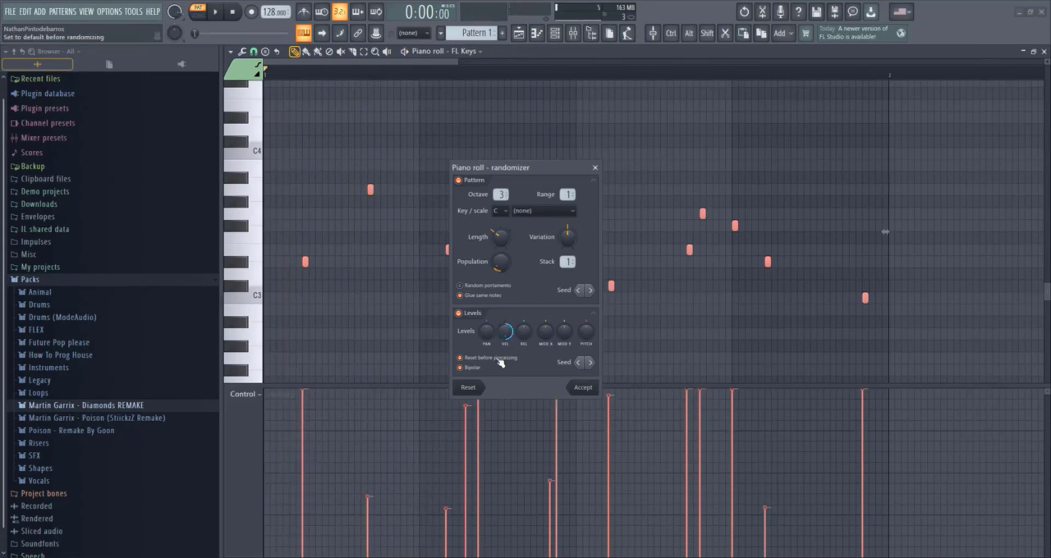
Set the randomizer's pitch level to a strong negative amount, then play and stop the pattern
drag(585, 336, 588, 333)
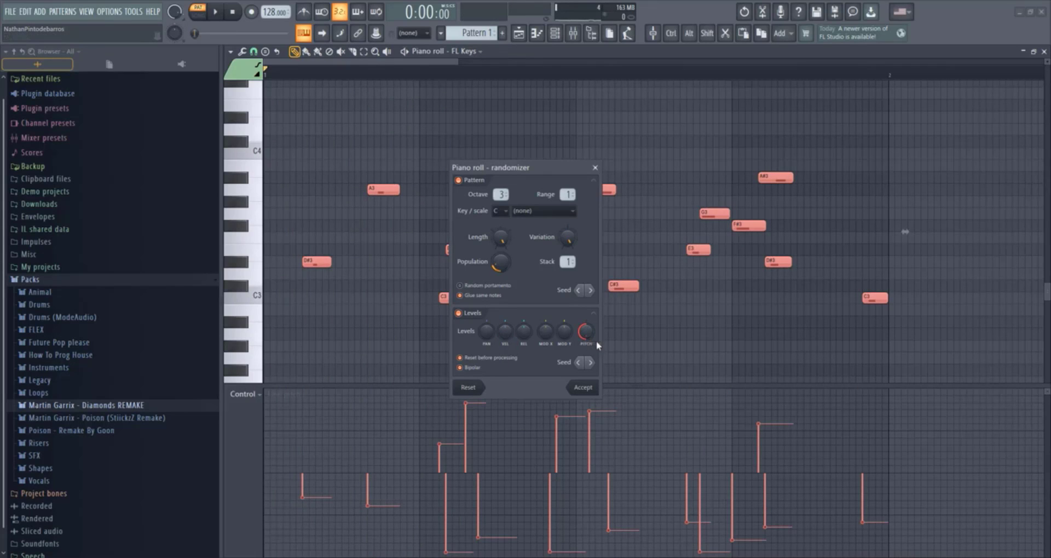
key(space)
key(space)
Bring the randomizer's pitch level back to zero, then play and stop the pattern
drag(582, 325, 586, 353)
key(space)
key(space)
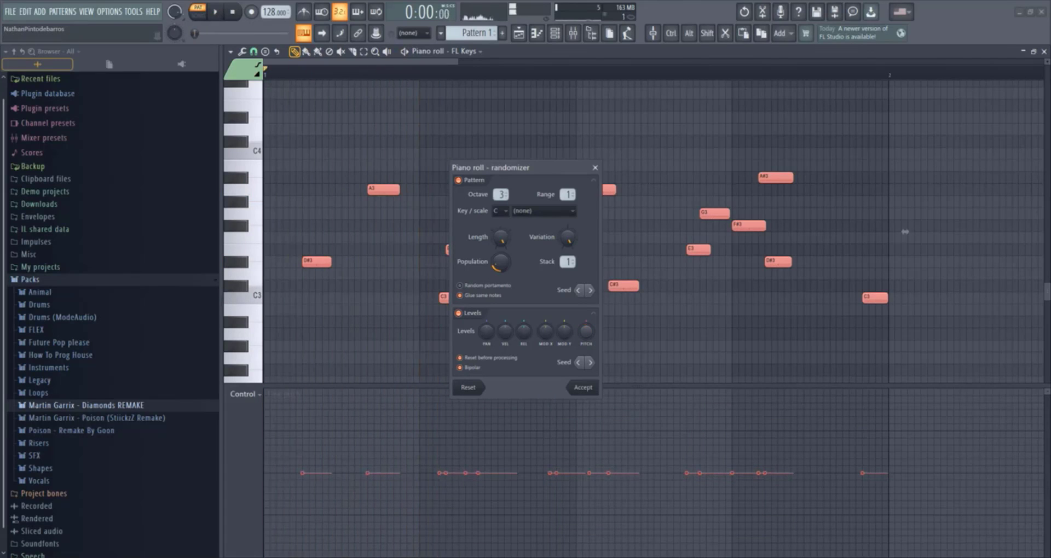